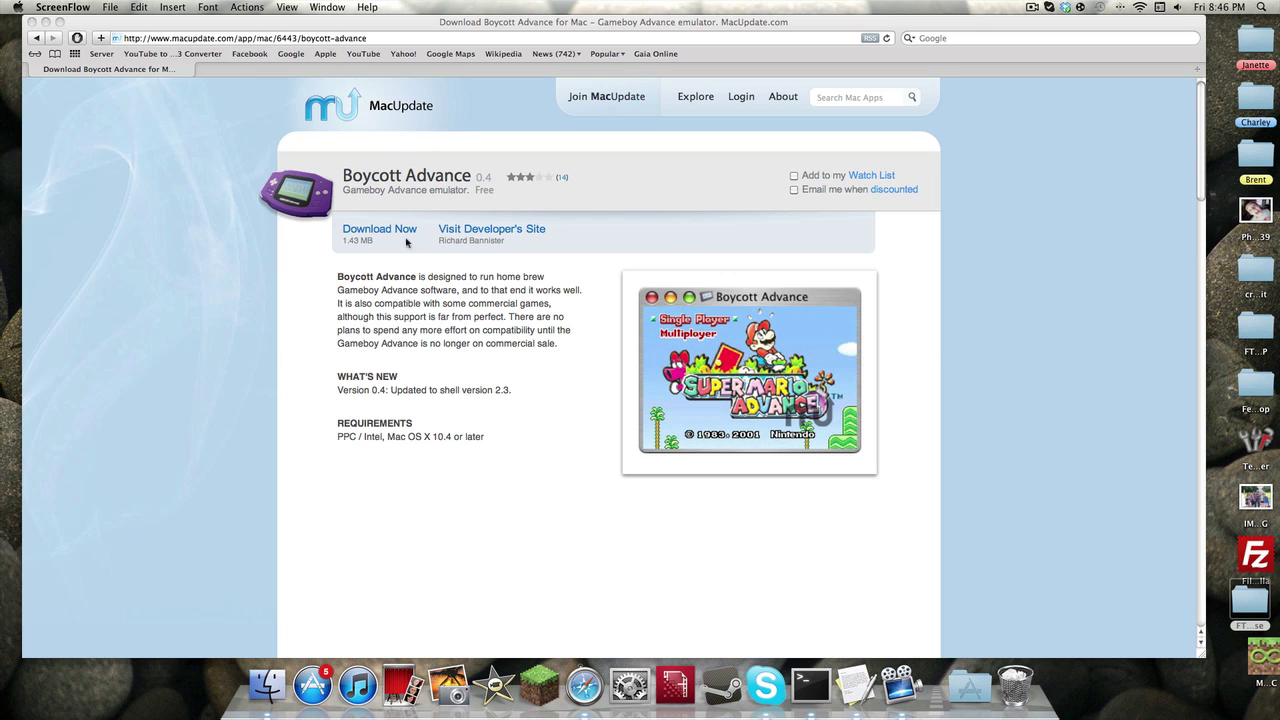
# - Download Boycott Advance 0.4 from its MacUpdate page, close the browser window and reveal the downloaded ba-040.dmg in Finder
pyautogui.click(367, 232)
pyautogui.click(376, 234)
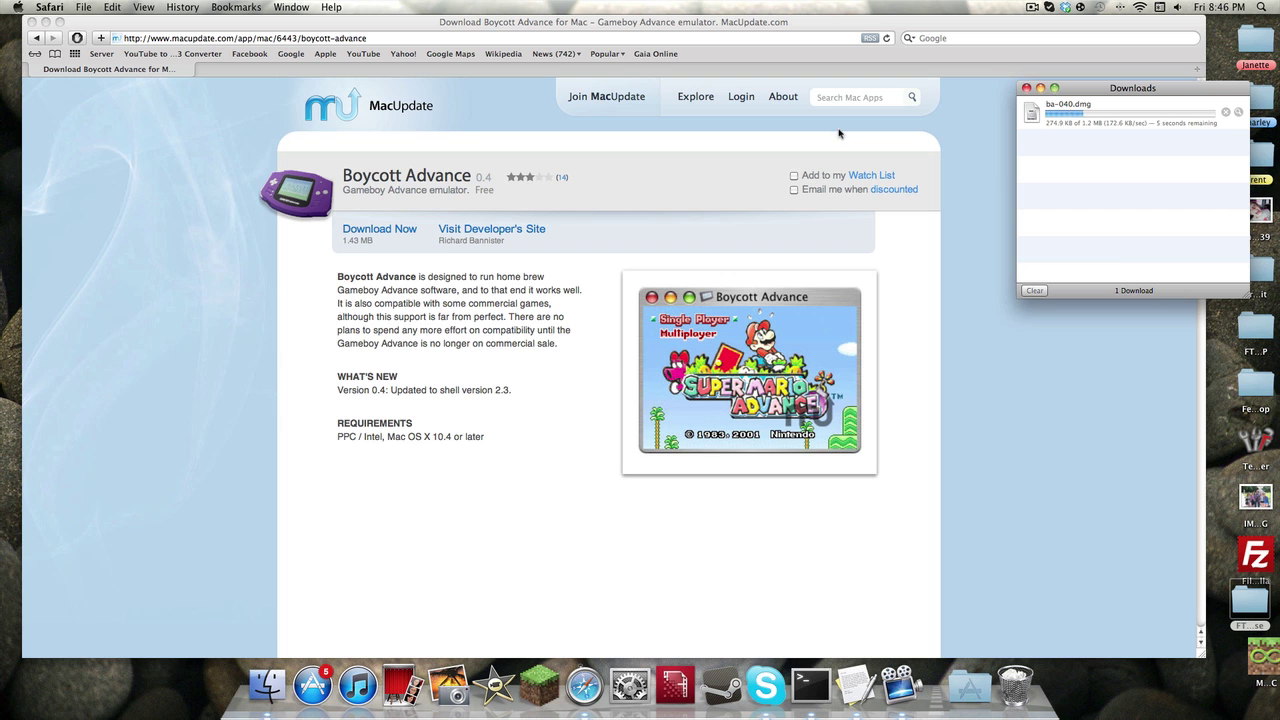
pyautogui.click(31, 23)
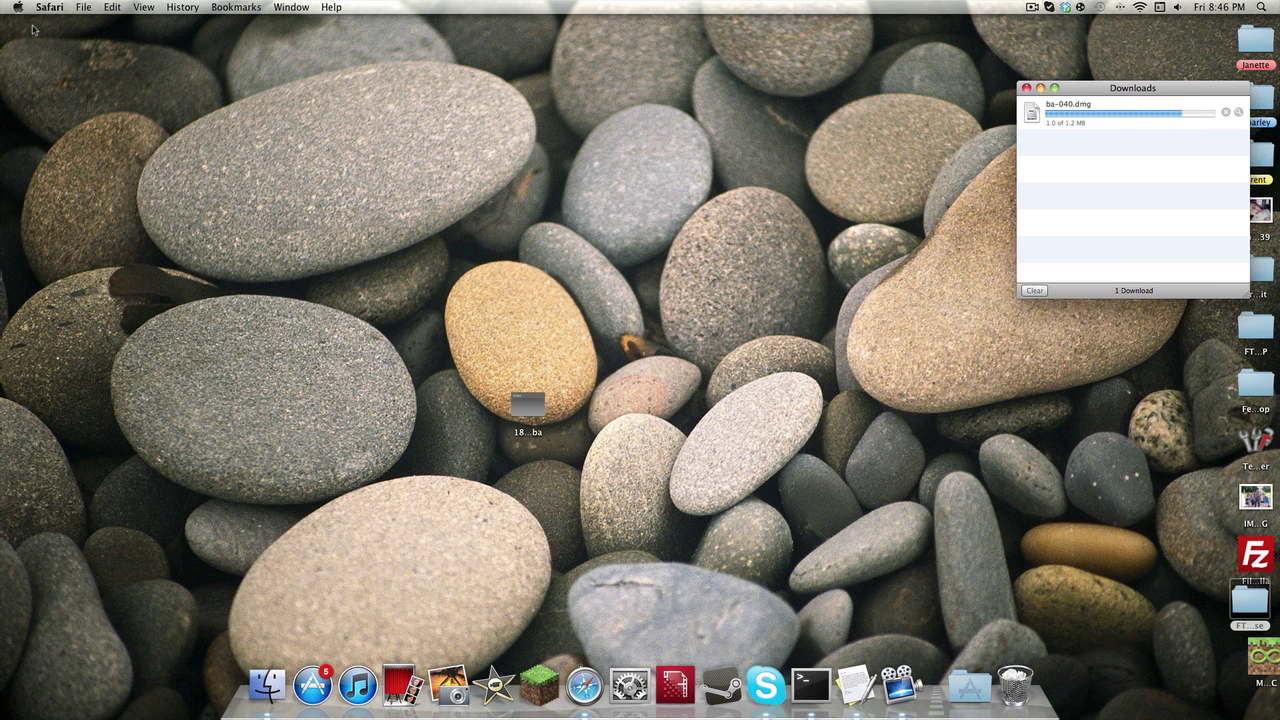
pyautogui.click(1238, 111)
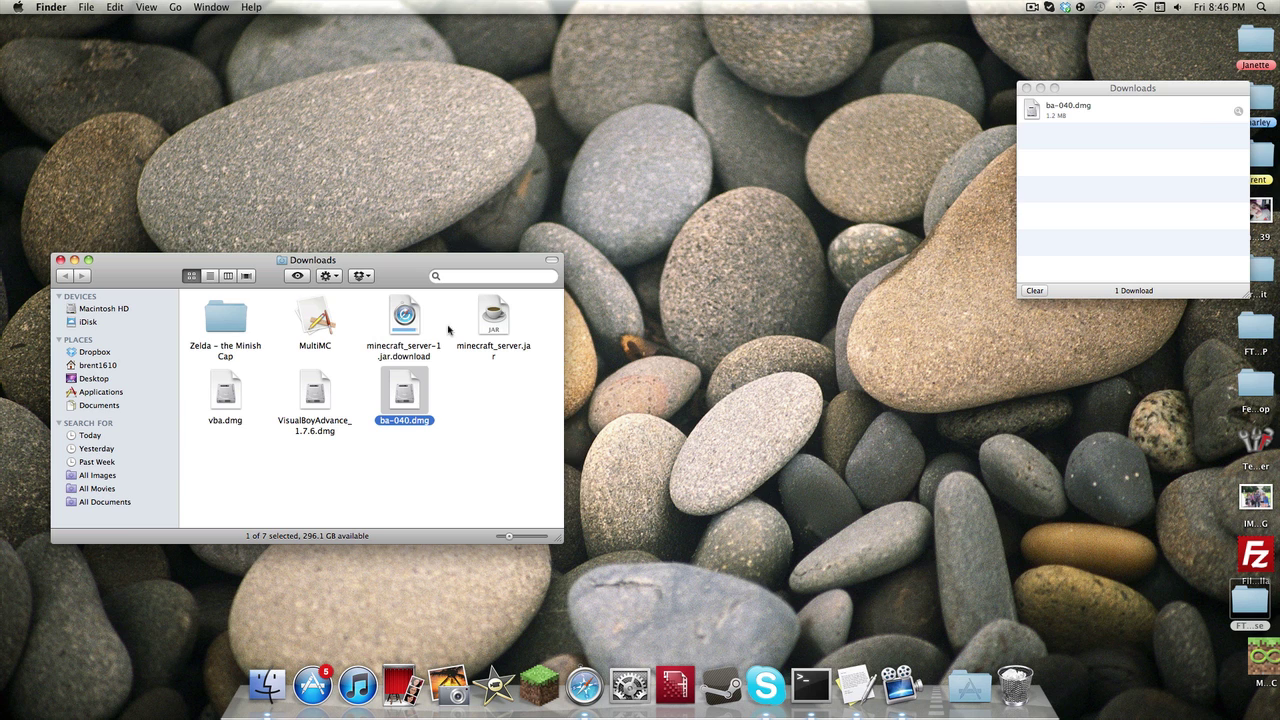
# - Mount ba-040.dmg and copy the Boycott Advance application into the Applications folder, closing the leftover windows
pyautogui.doubleClick(408, 396)
pyautogui.click(60, 260)
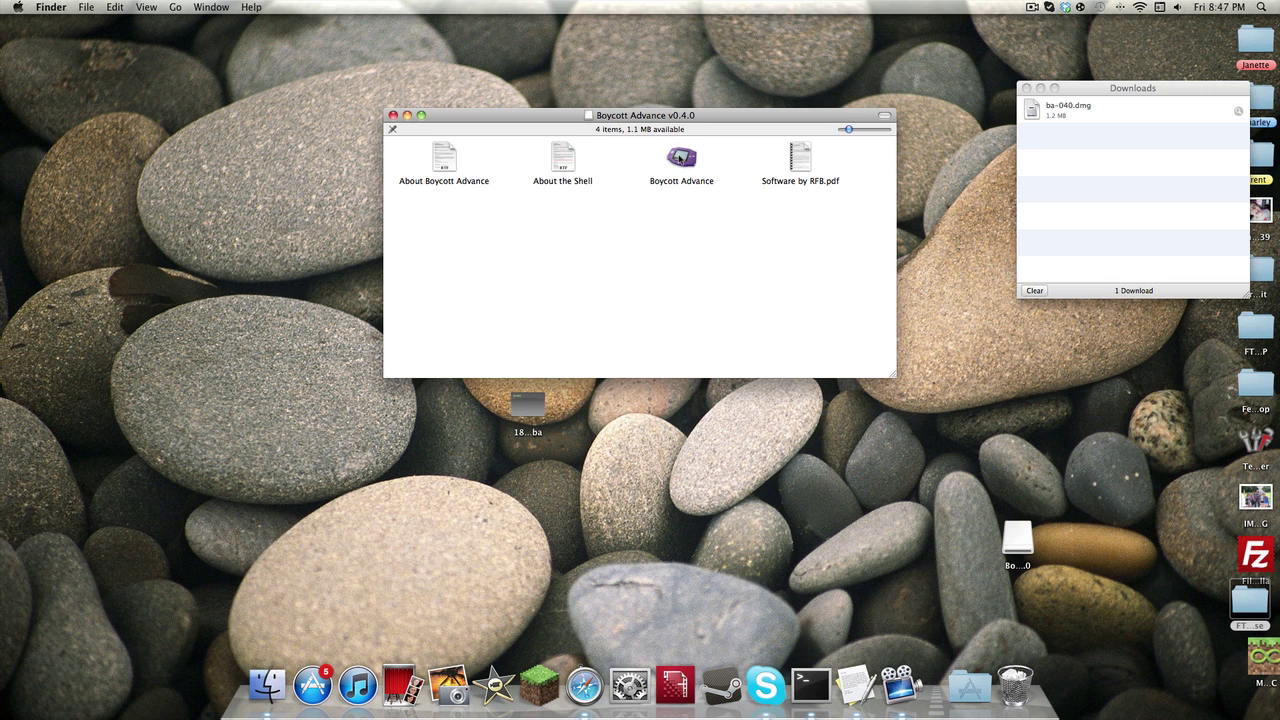
pyautogui.moveTo(681, 158); pyautogui.dragTo(960, 675)
pyautogui.click(393, 115)
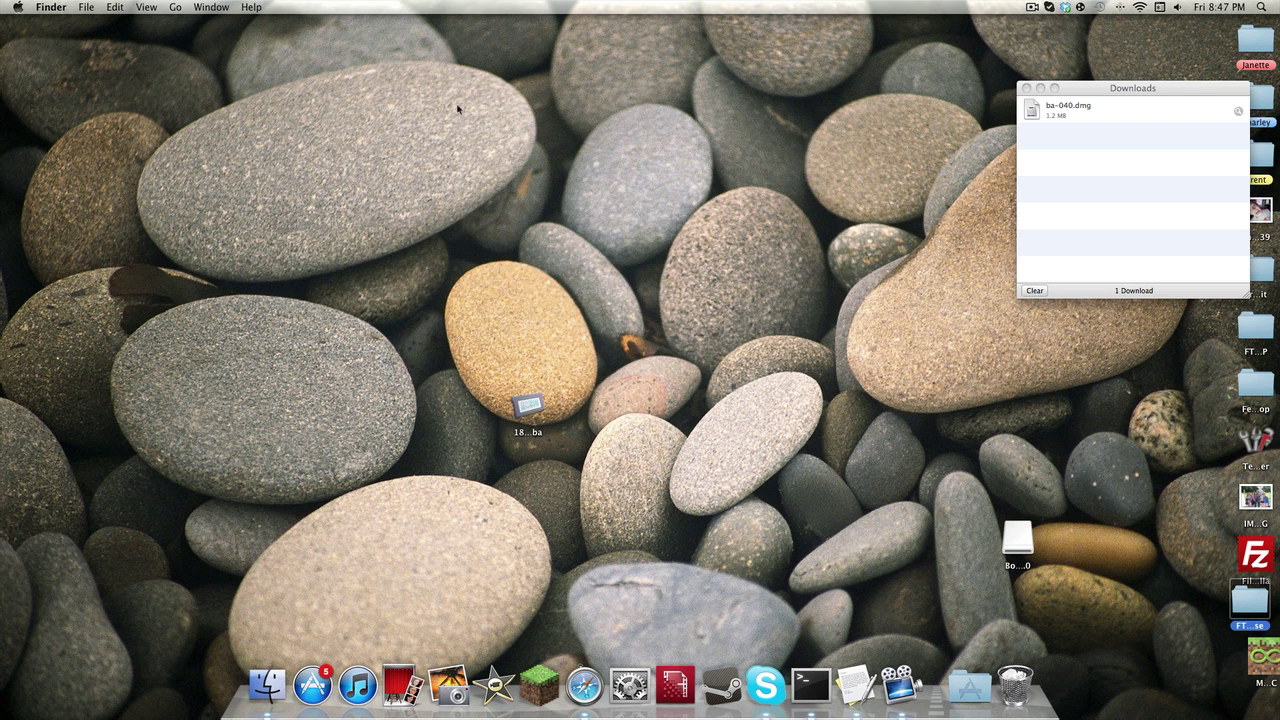
pyautogui.click(1024, 89)
pyautogui.click(1025, 88)
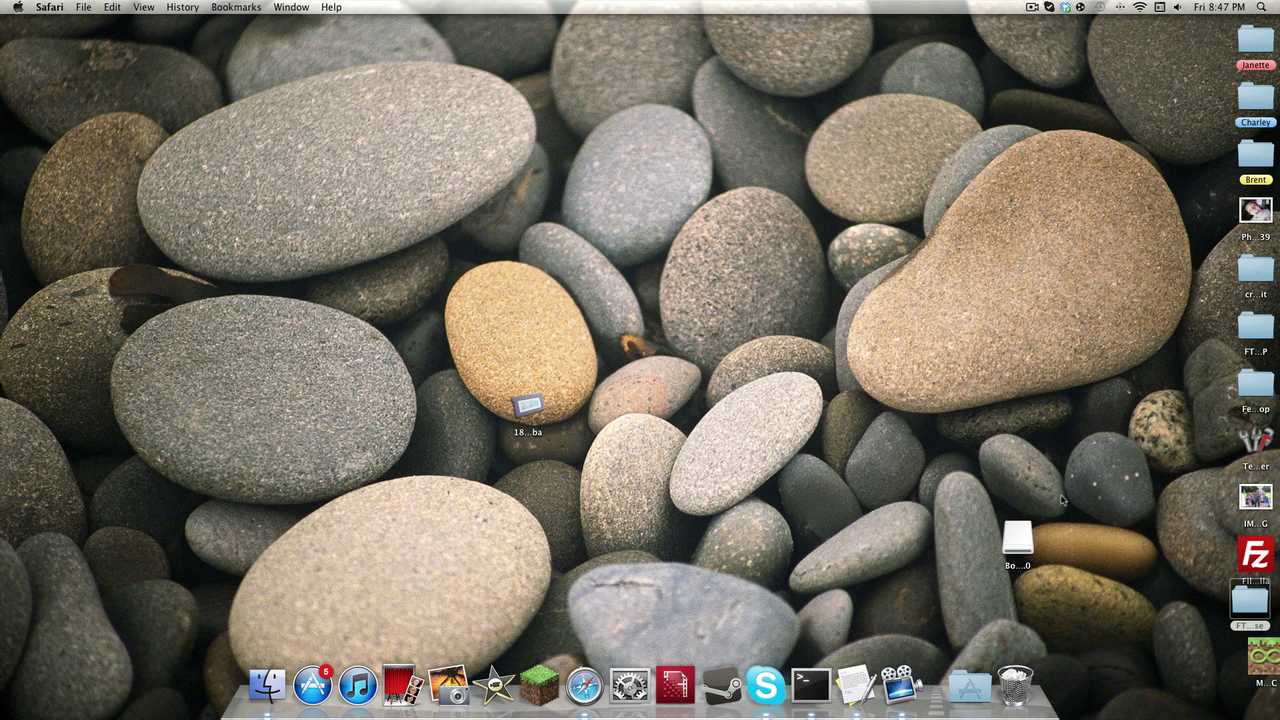
# - Look through the installed applications for Boycott Advance
pyautogui.click(980, 683)
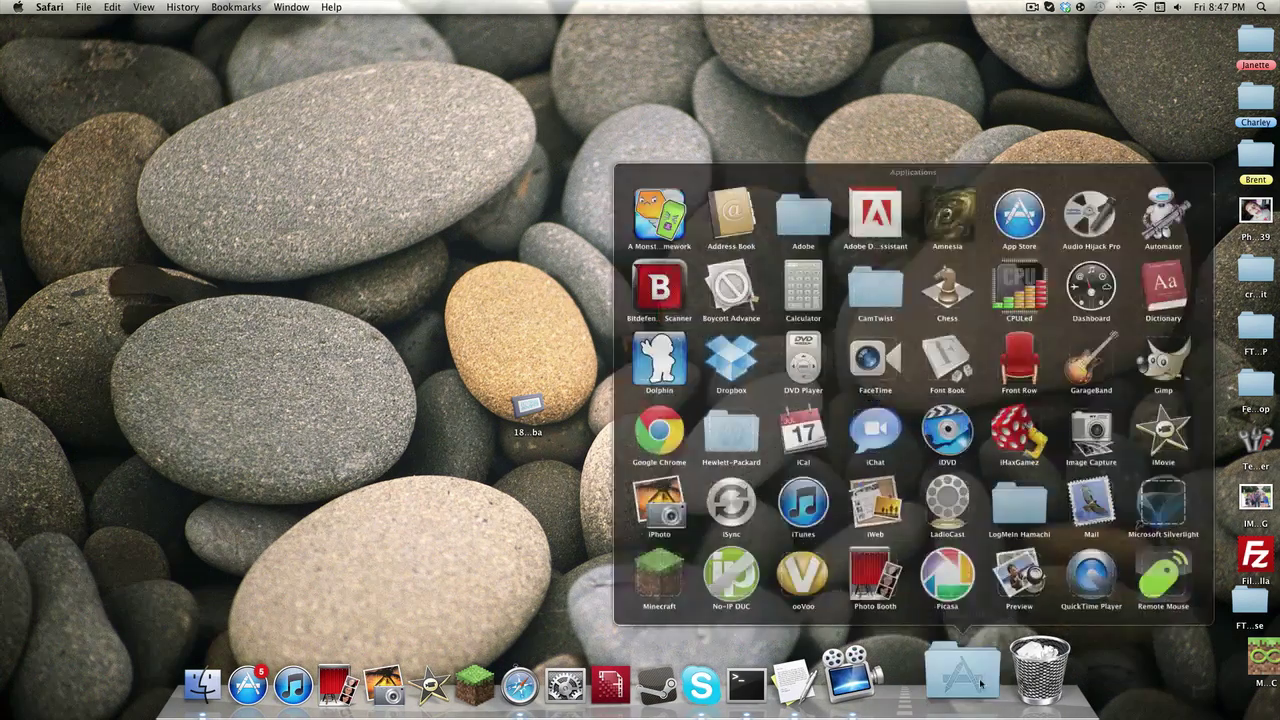
pyautogui.click(980, 683)
pyautogui.click(975, 683)
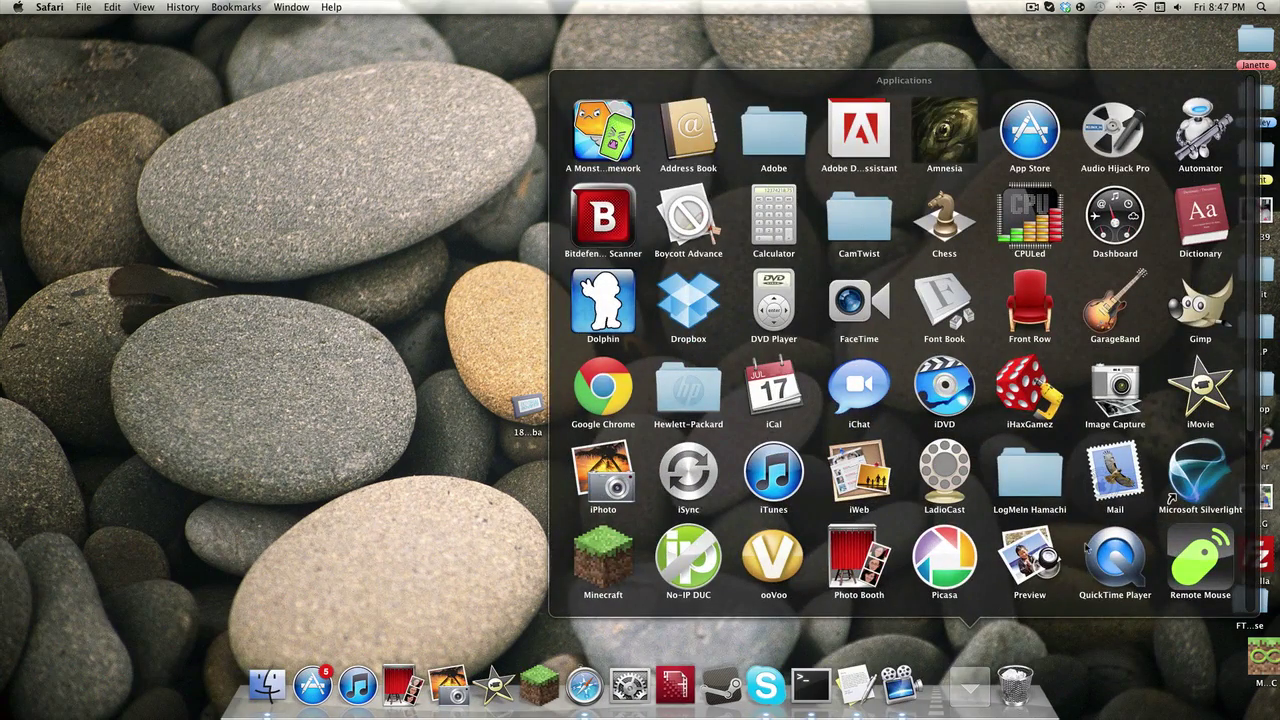
pyautogui.scroll(-3, 1087, 547)
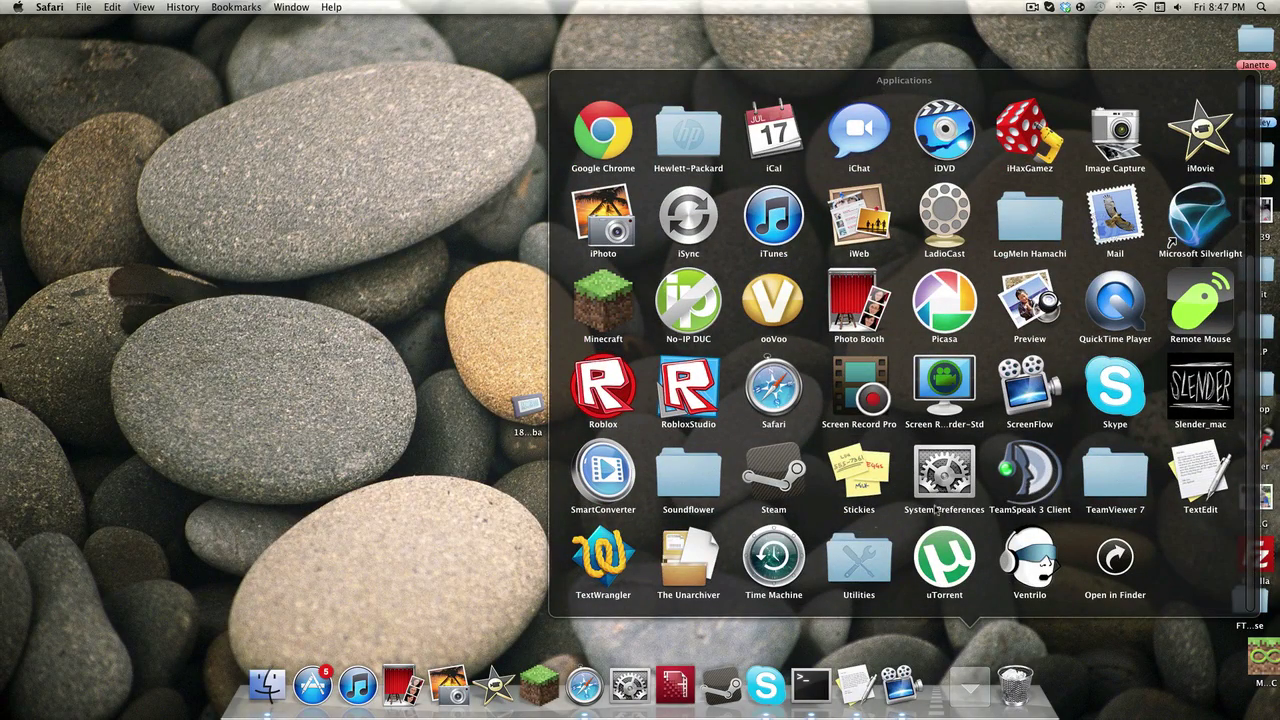
pyautogui.scroll(3, 874, 537)
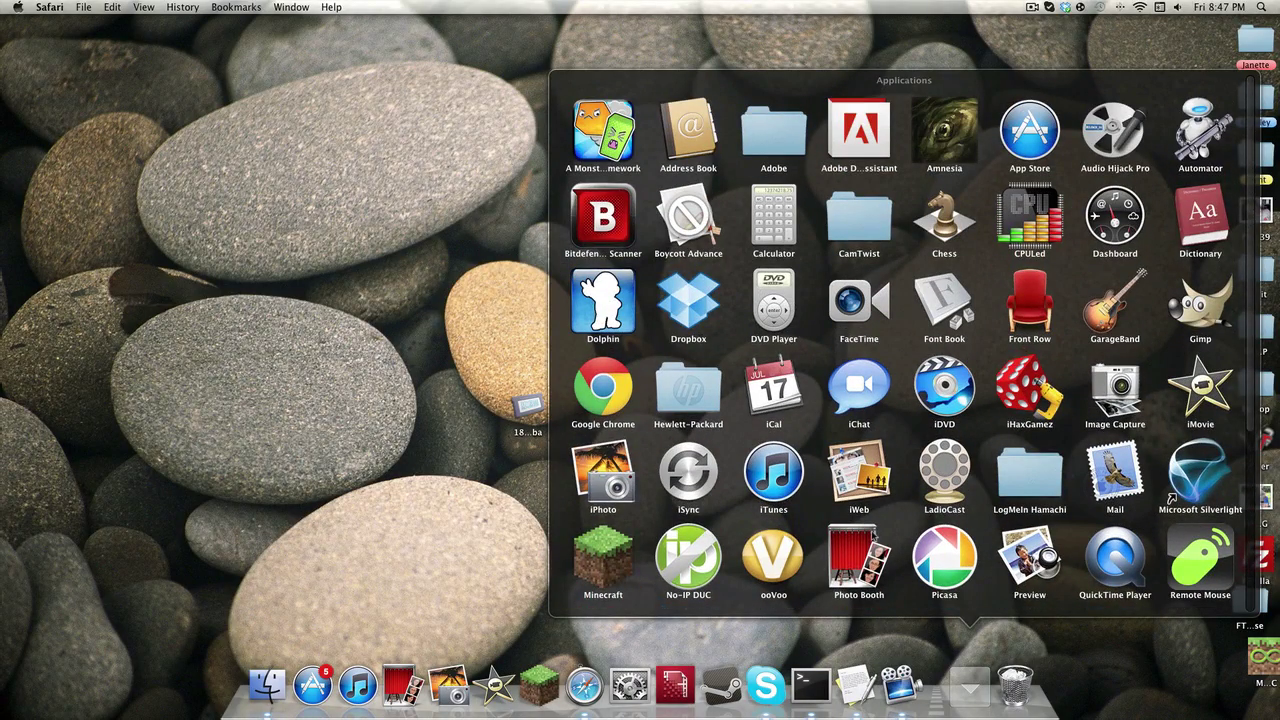
pyautogui.scroll(-3, 875, 537)
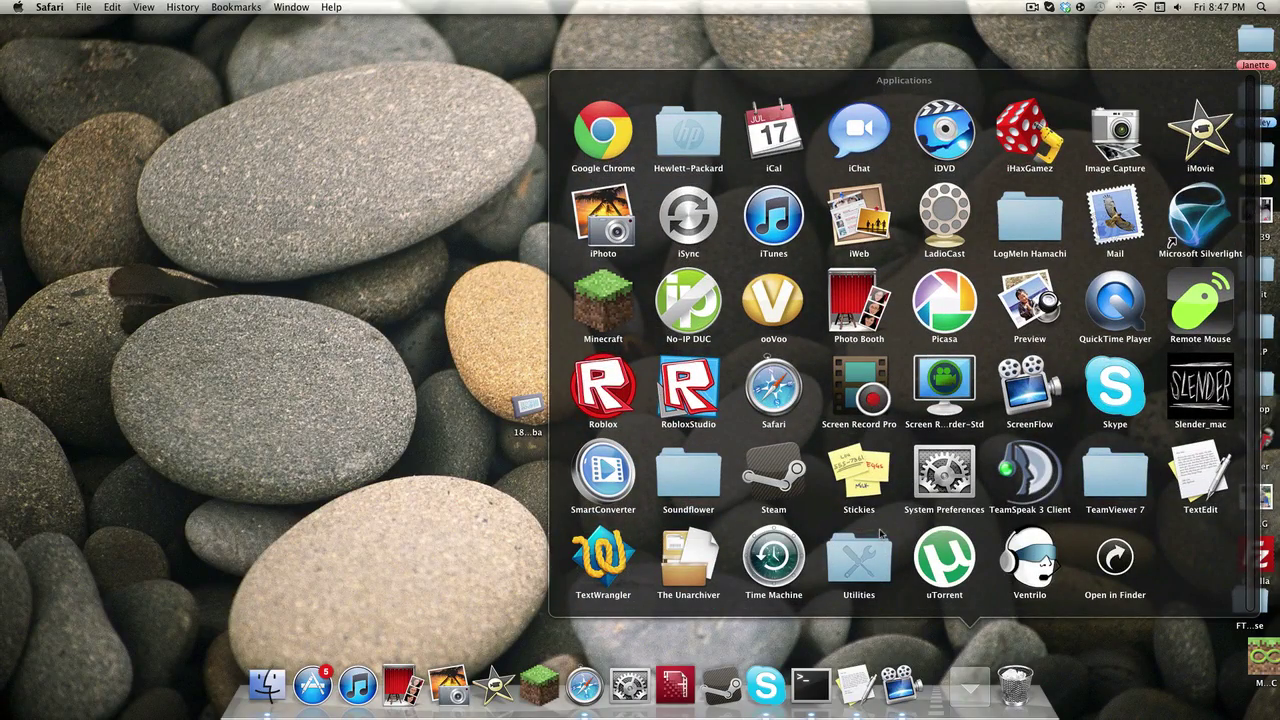
pyautogui.scroll(3, 963, 530)
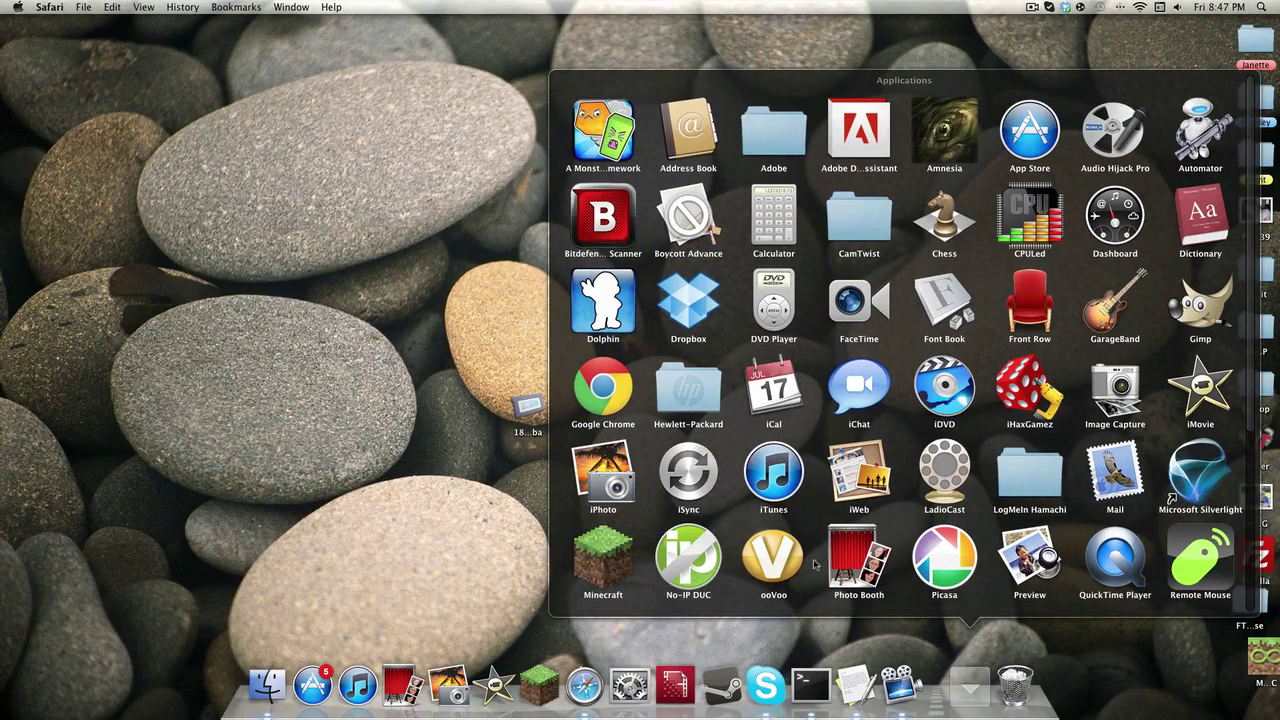
pyautogui.scroll(-1, 818, 564)
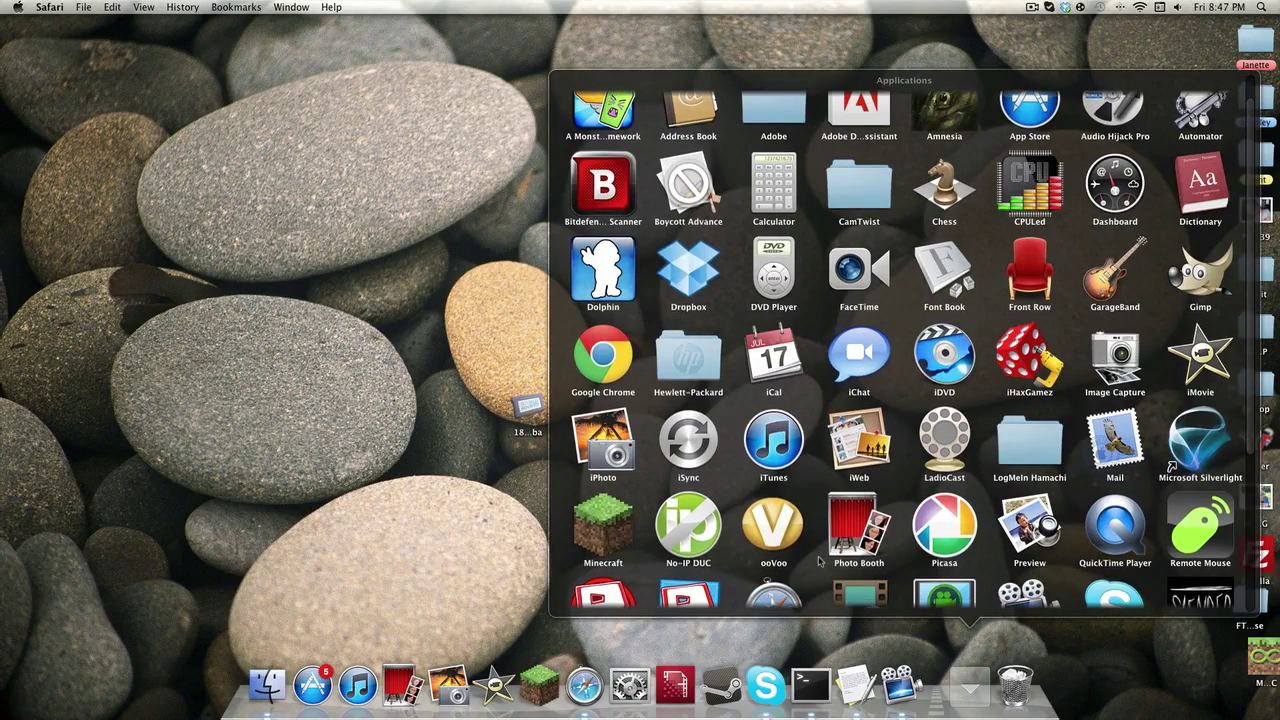
pyautogui.scroll(-6, 818, 563)
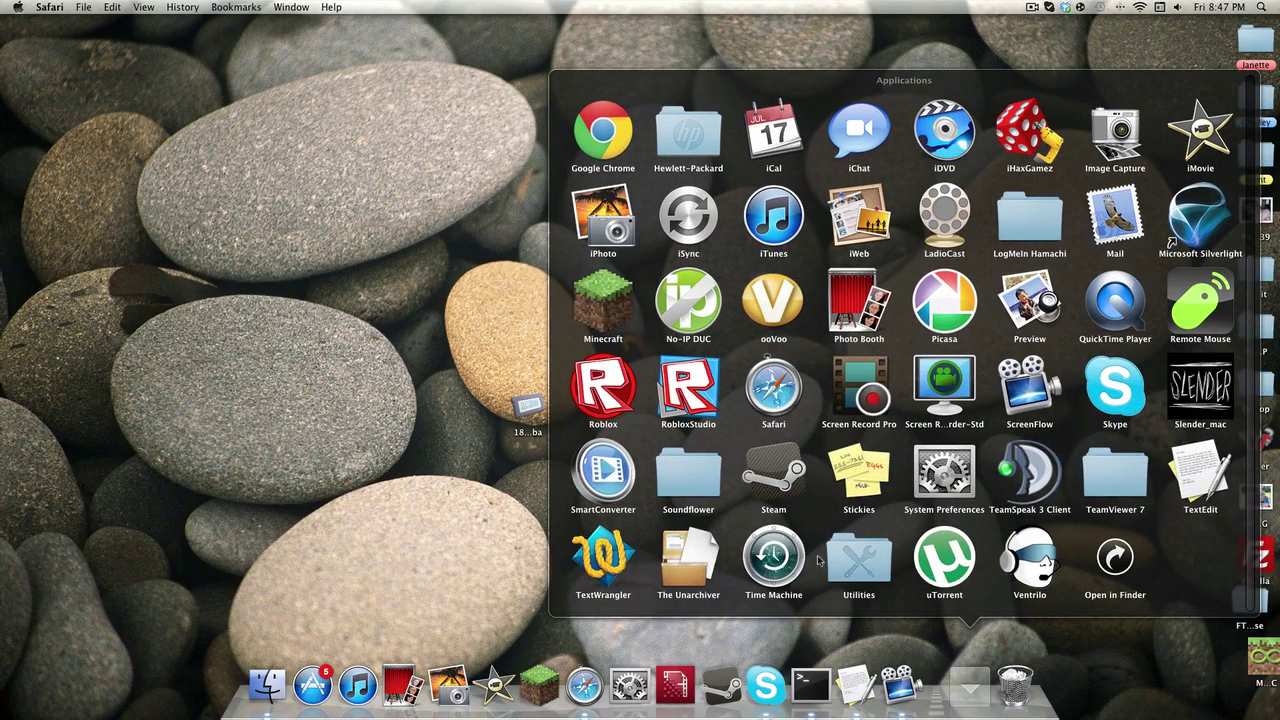
# - Search the Mac for "boycott" in a new Finder window
pyautogui.click(266, 685)
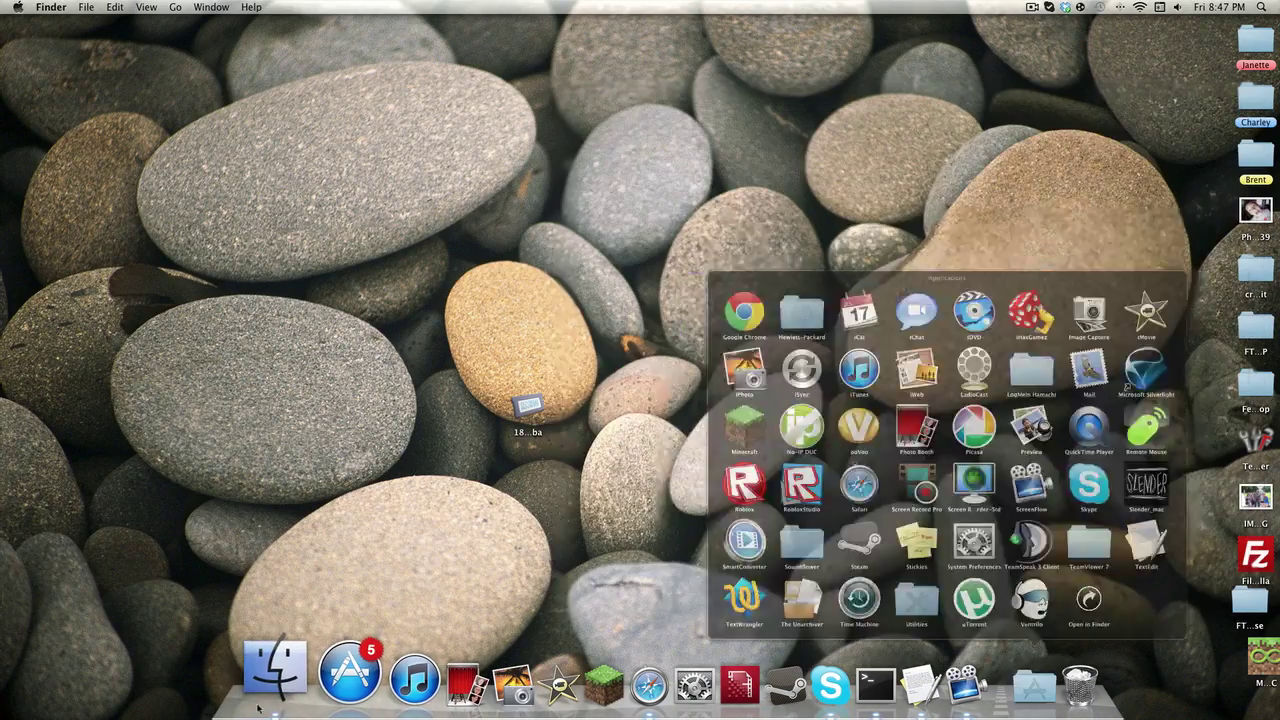
pyautogui.click(511, 275)
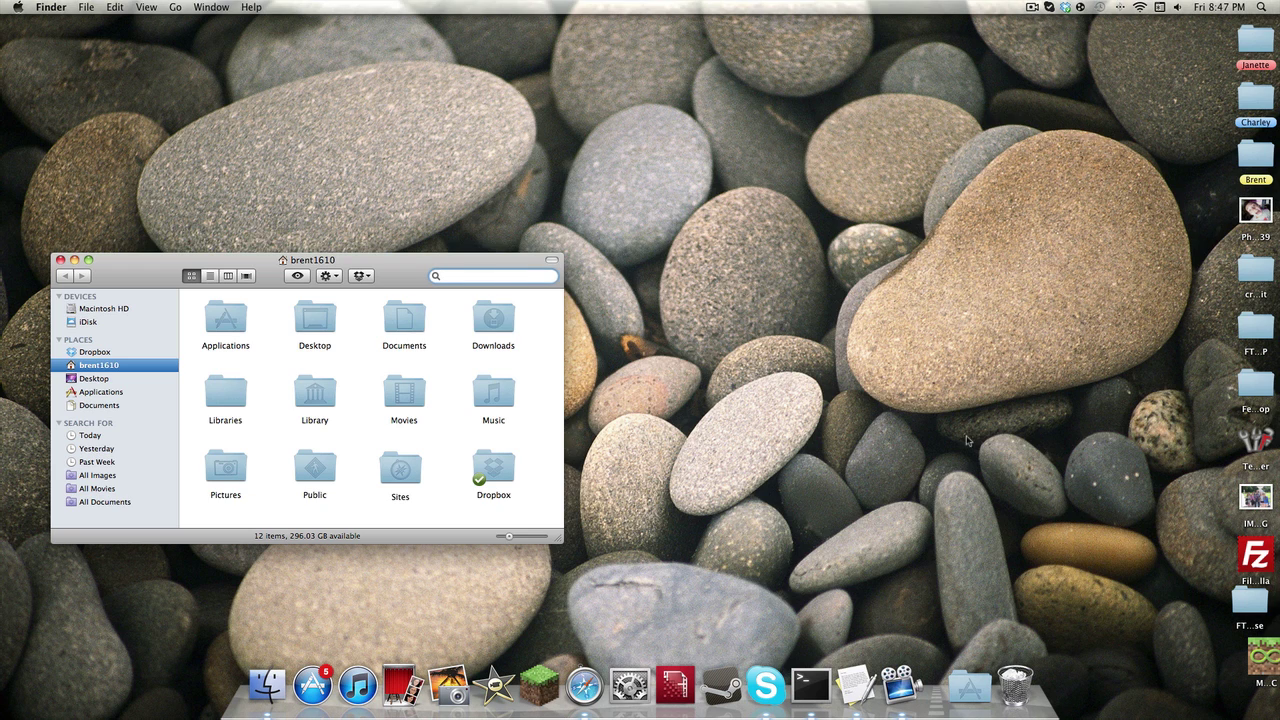
pyautogui.write('boyco')
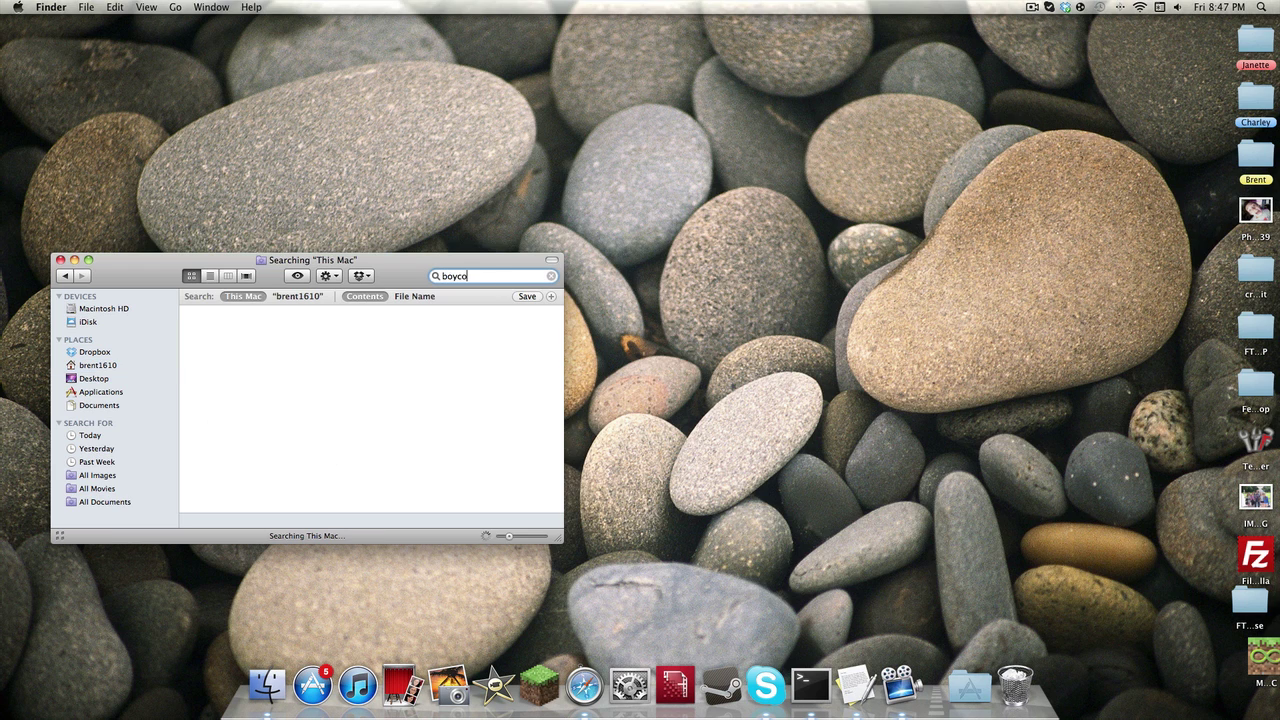
pyautogui.write('tt')
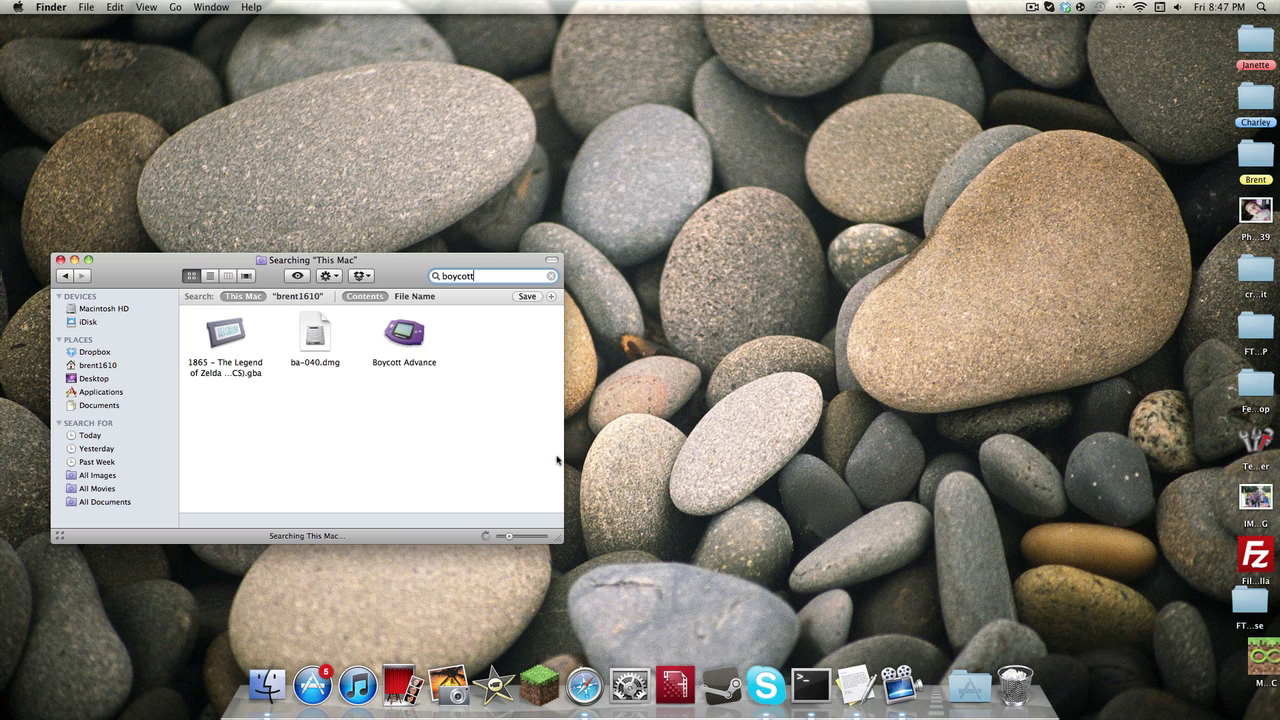
# - Launch Boycott Advance from the search results, allow the downloaded application to open, and dismiss its file-opening dialog without choosing a game
pyautogui.doubleClick(420, 350)
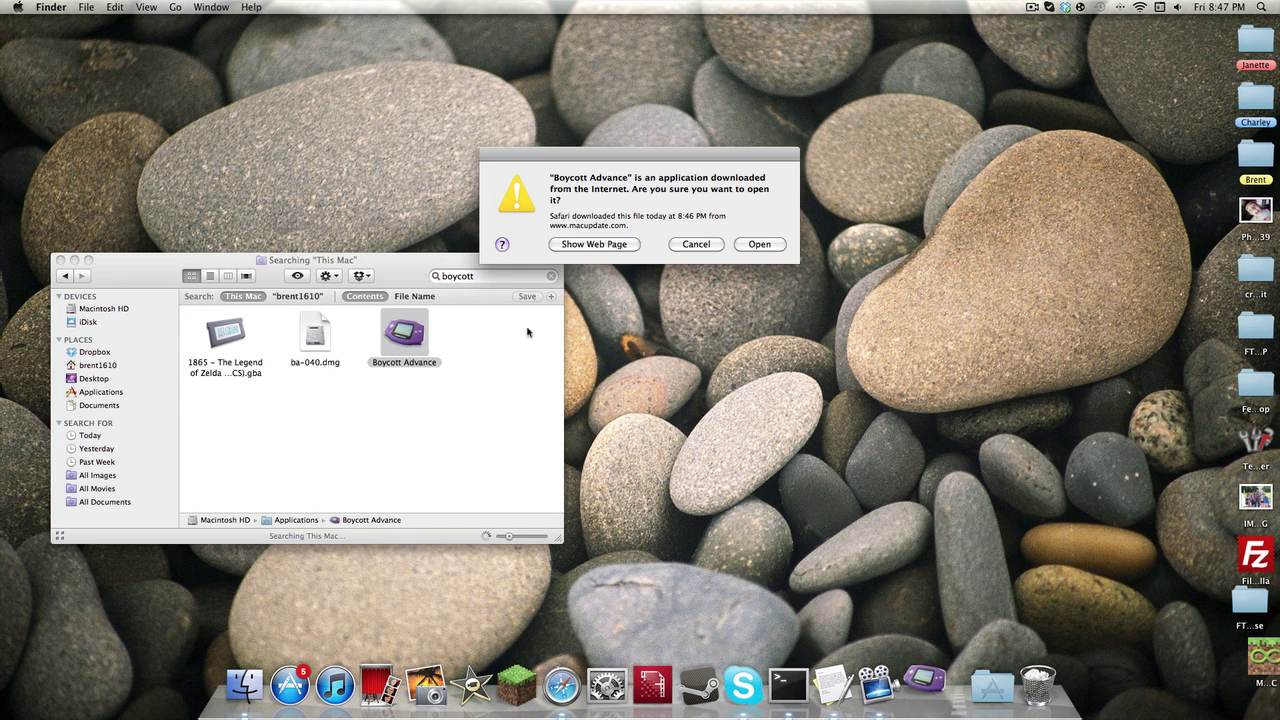
pyautogui.click(759, 244)
pyautogui.click(59, 260)
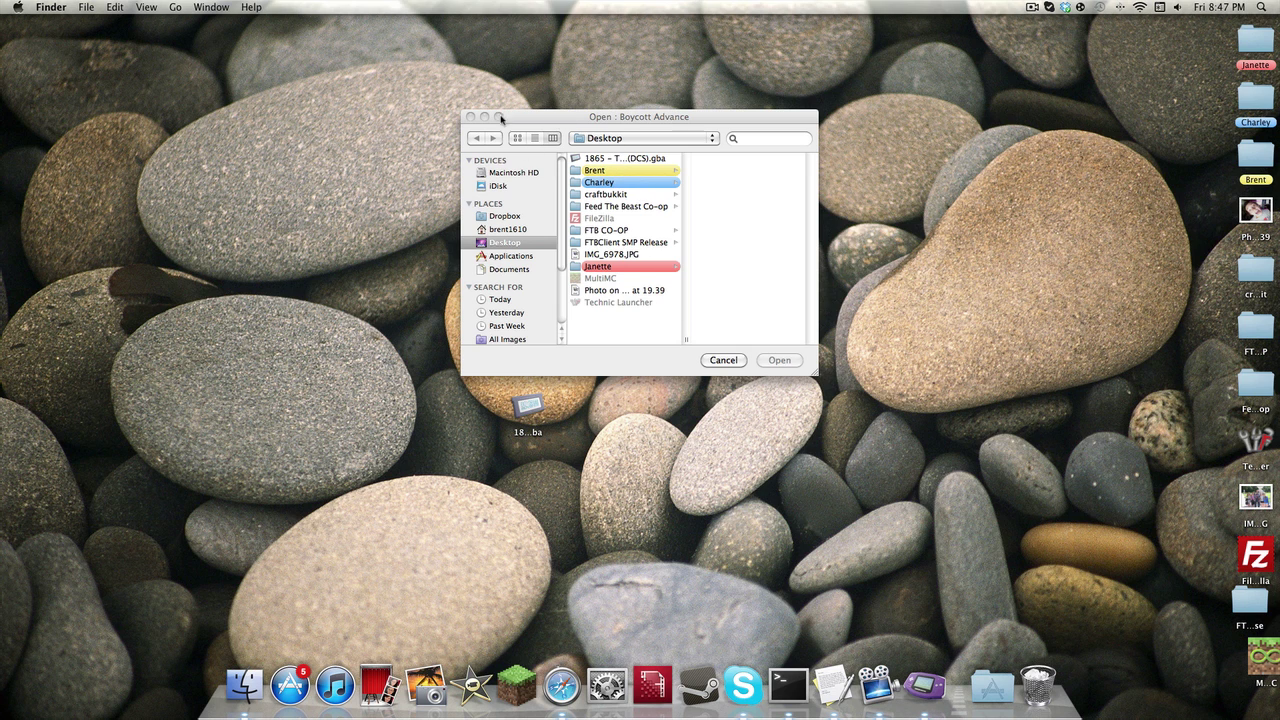
pyautogui.moveTo(512, 119); pyautogui.dragTo(723, 179)
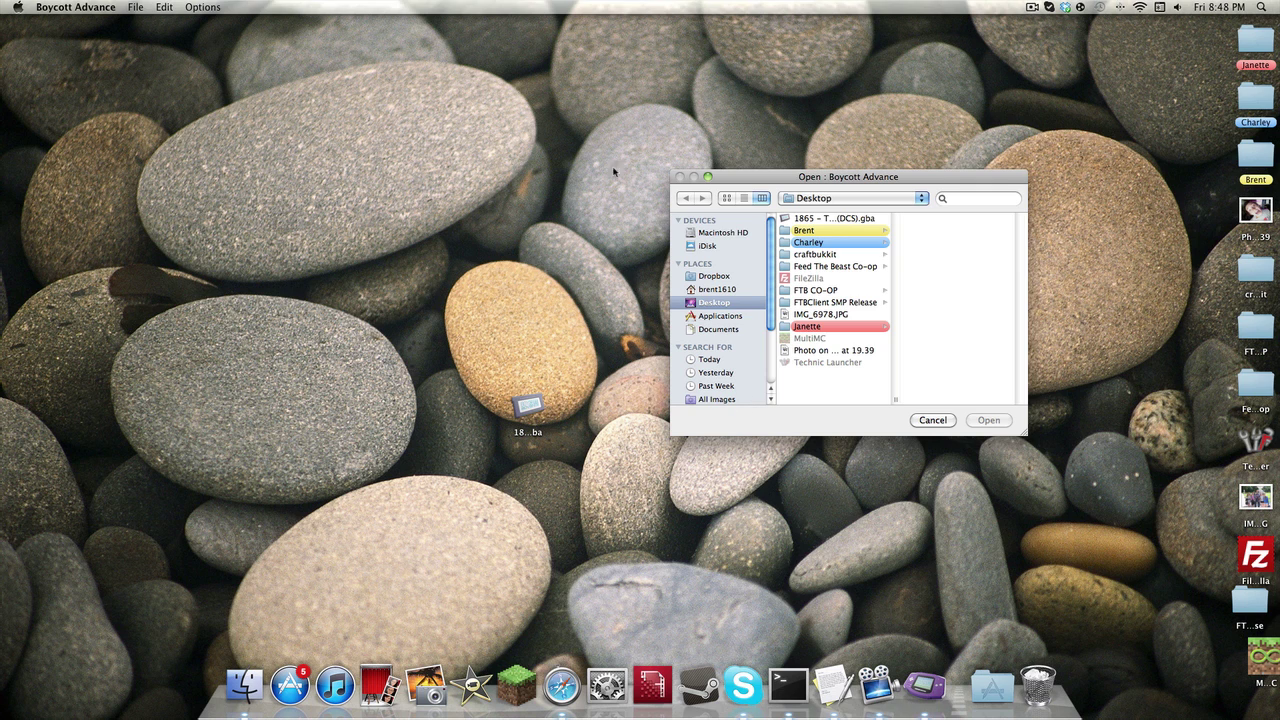
pyautogui.click(937, 426)
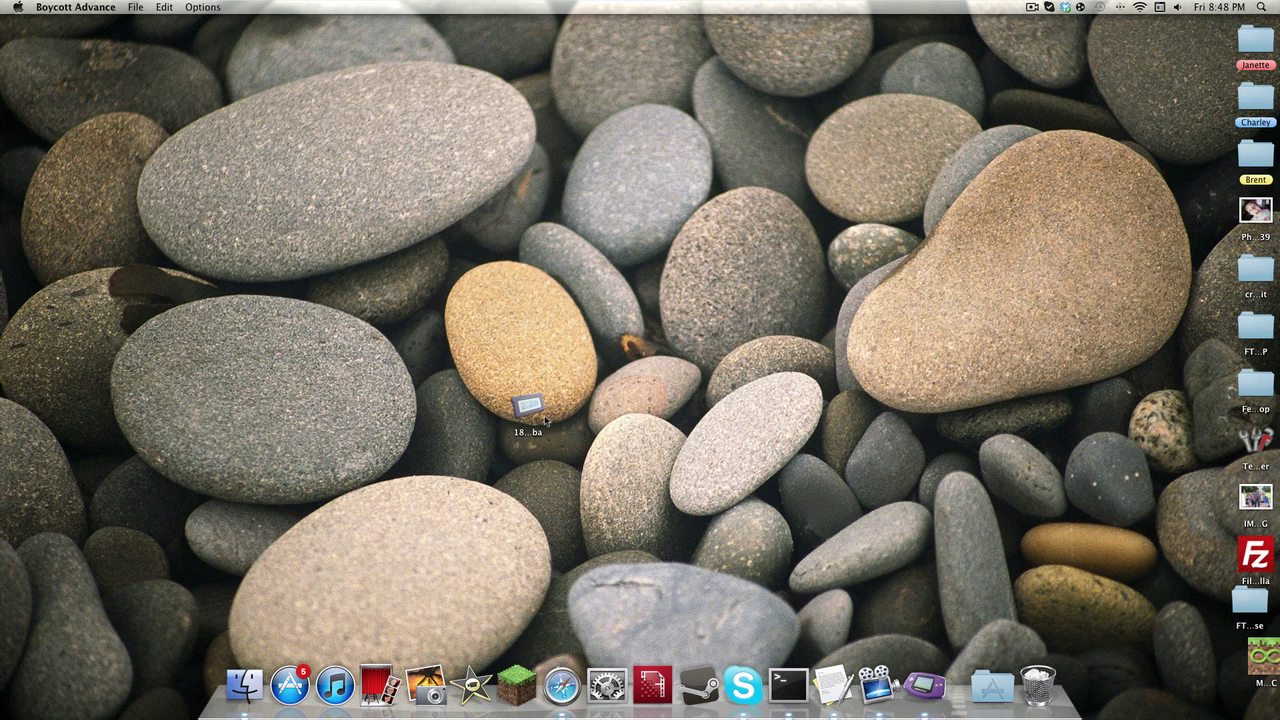
# - Move the 1865 Legend of Zelda .gba file to the middle of the desktop and deselect it
pyautogui.moveTo(536, 404); pyautogui.dragTo(539, 334)
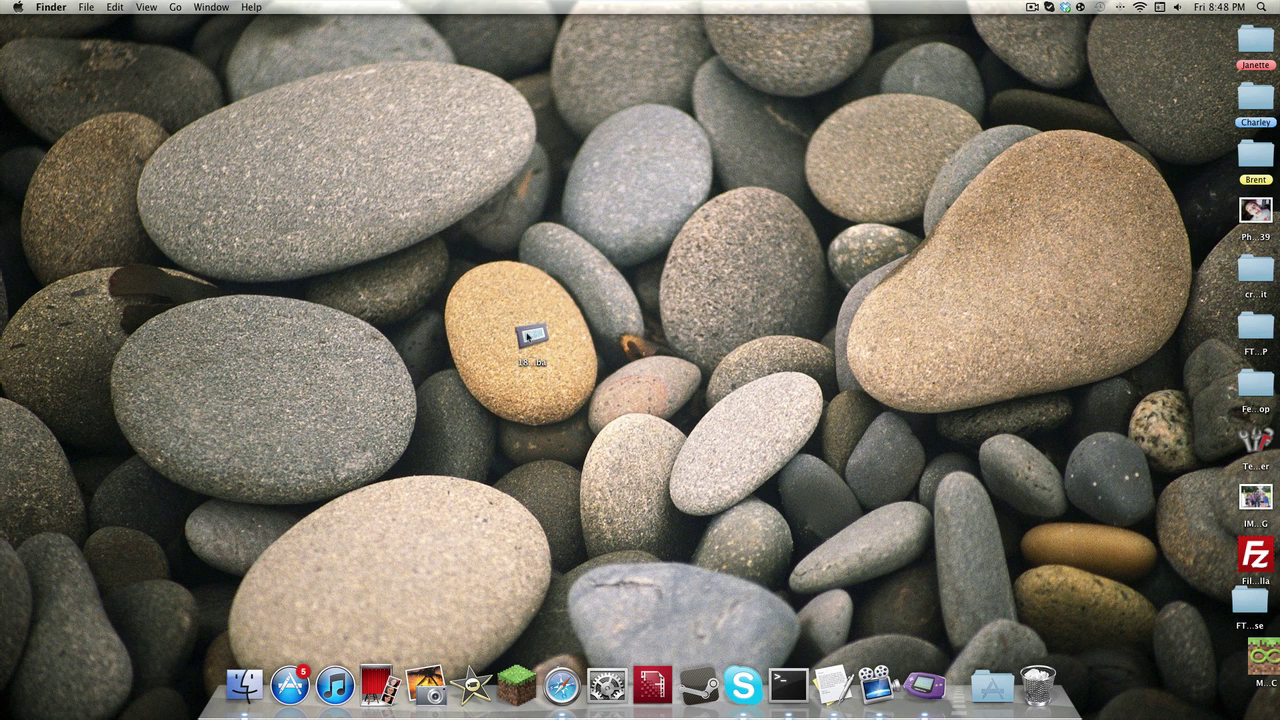
pyautogui.moveTo(528, 337); pyautogui.dragTo(678, 347)
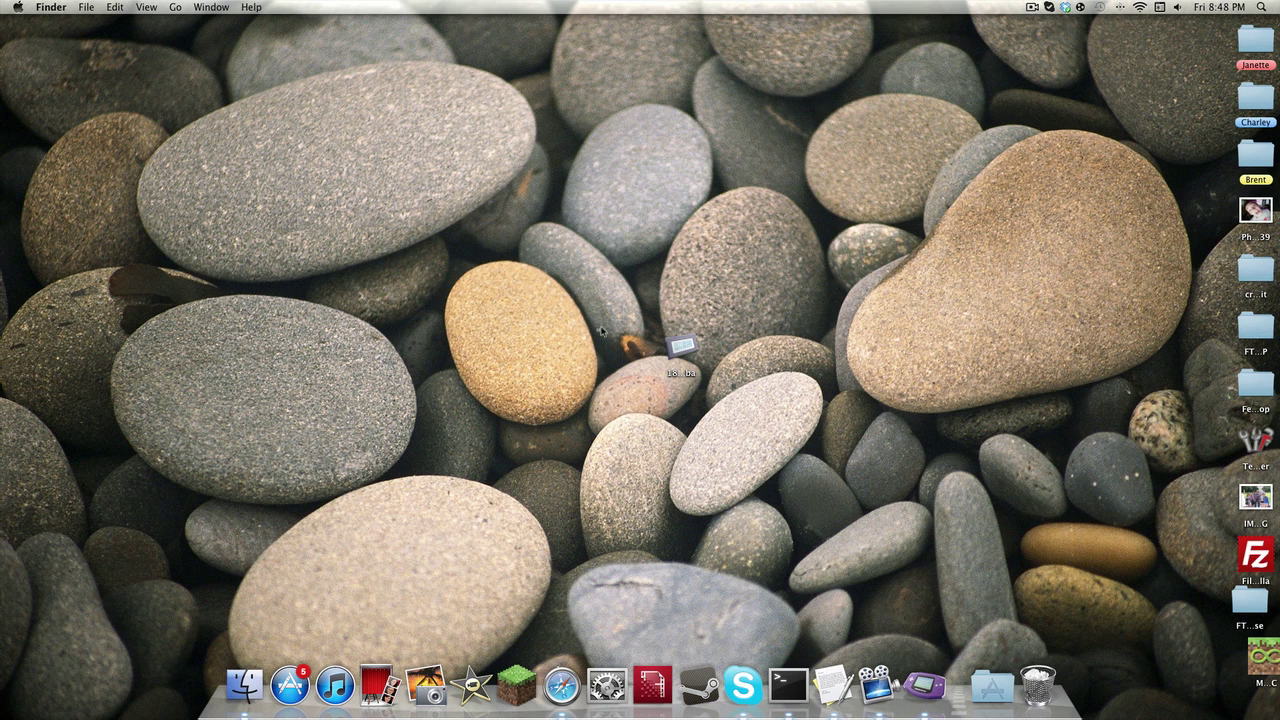
pyautogui.moveTo(590, 312)
pyautogui.mouseDown()
pyautogui.moveTo(819, 463)
pyautogui.moveTo(600, 313)
pyautogui.moveTo(612, 312)
pyautogui.mouseUp()
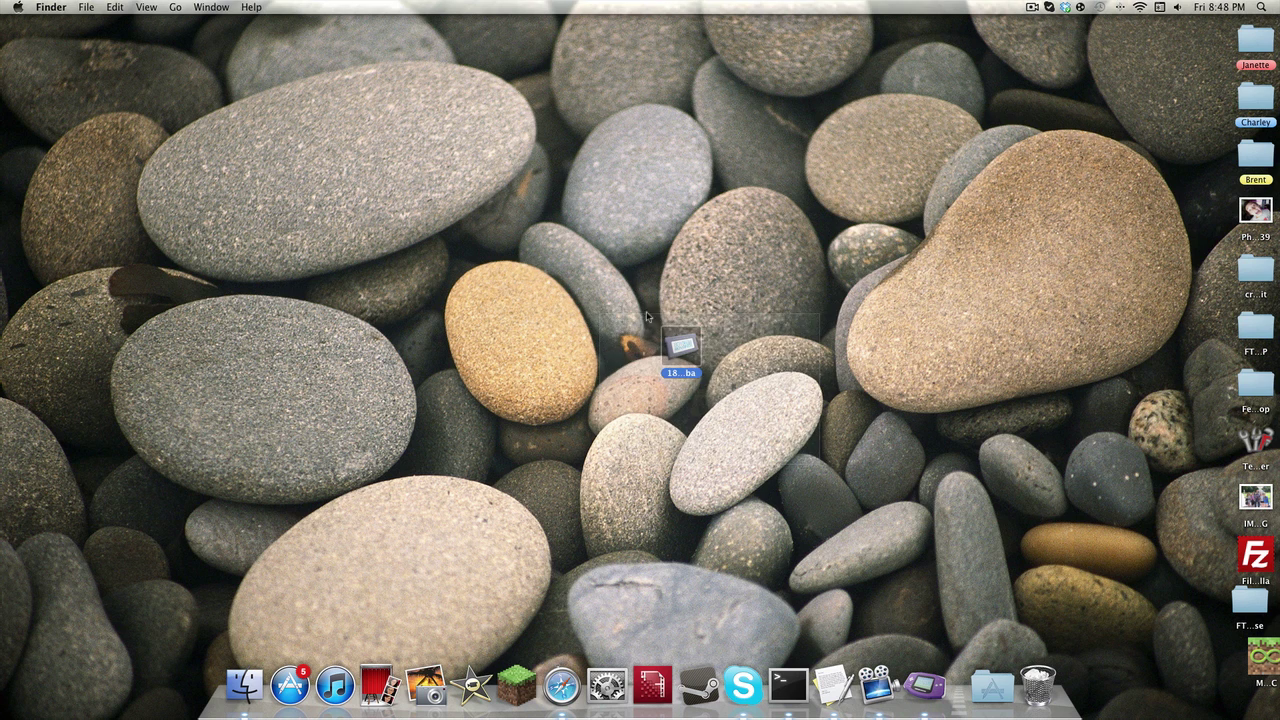
pyautogui.click(765, 383)
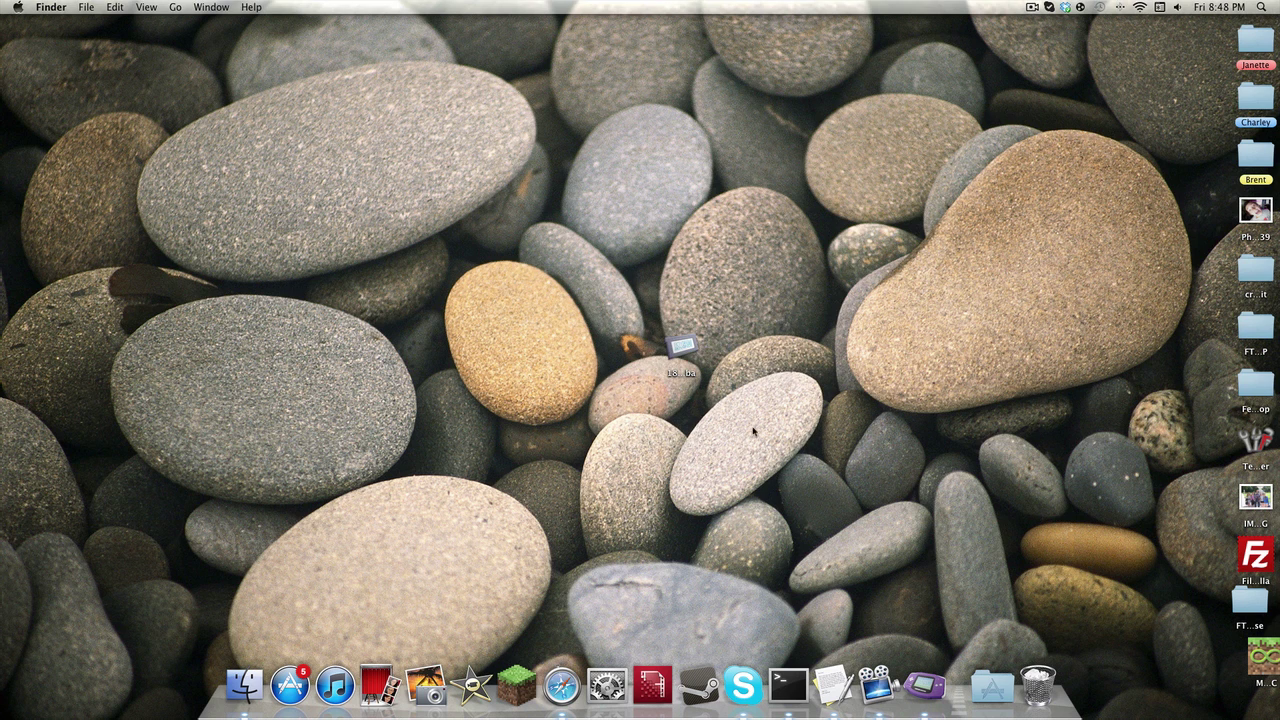
pyautogui.click(924, 686)
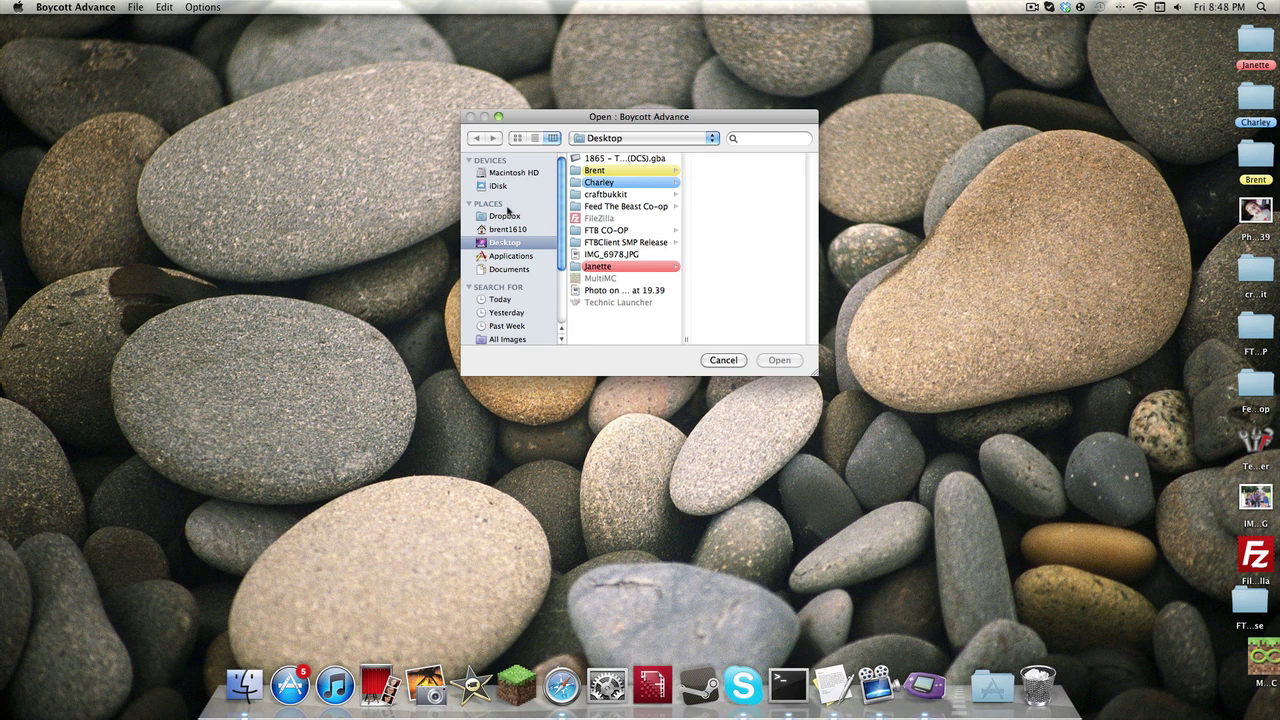
pyautogui.click(630, 160)
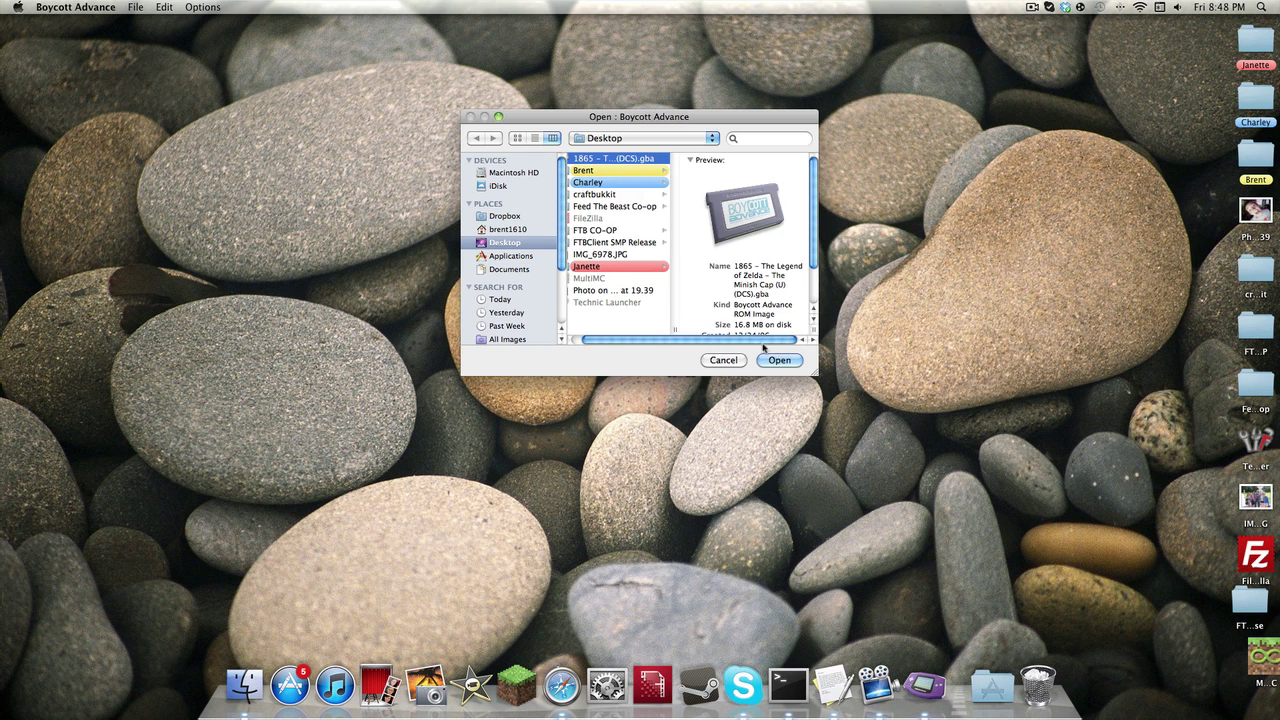
pyautogui.click(723, 360)
# - Open the Legend of Zelda - The Minish Cap ROM from the desktop in Boycott Advance and shift the game window slightly upward
pyautogui.doubleClick(678, 350)
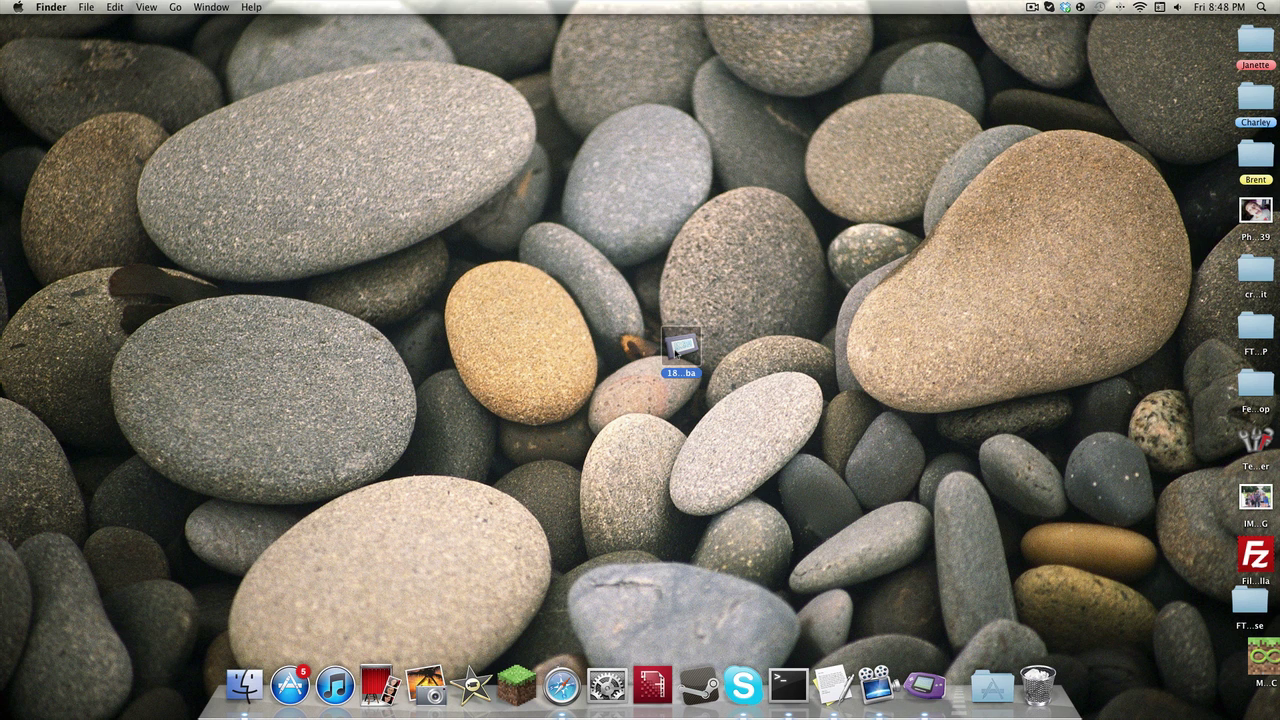
pyautogui.click(757, 254)
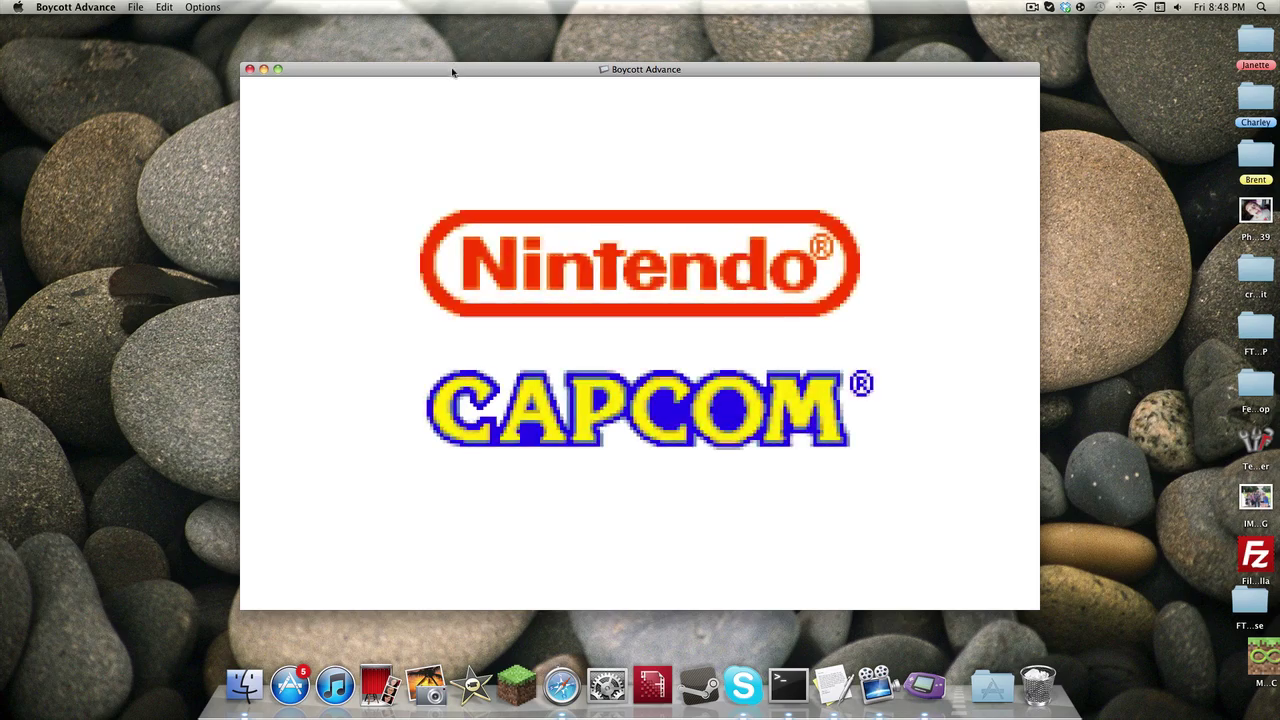
pyautogui.moveTo(451, 71)
pyautogui.mouseDown()
pyautogui.moveTo(380, 38)
pyautogui.moveTo(318, 37)
pyautogui.moveTo(457, 62)
pyautogui.mouseUp()
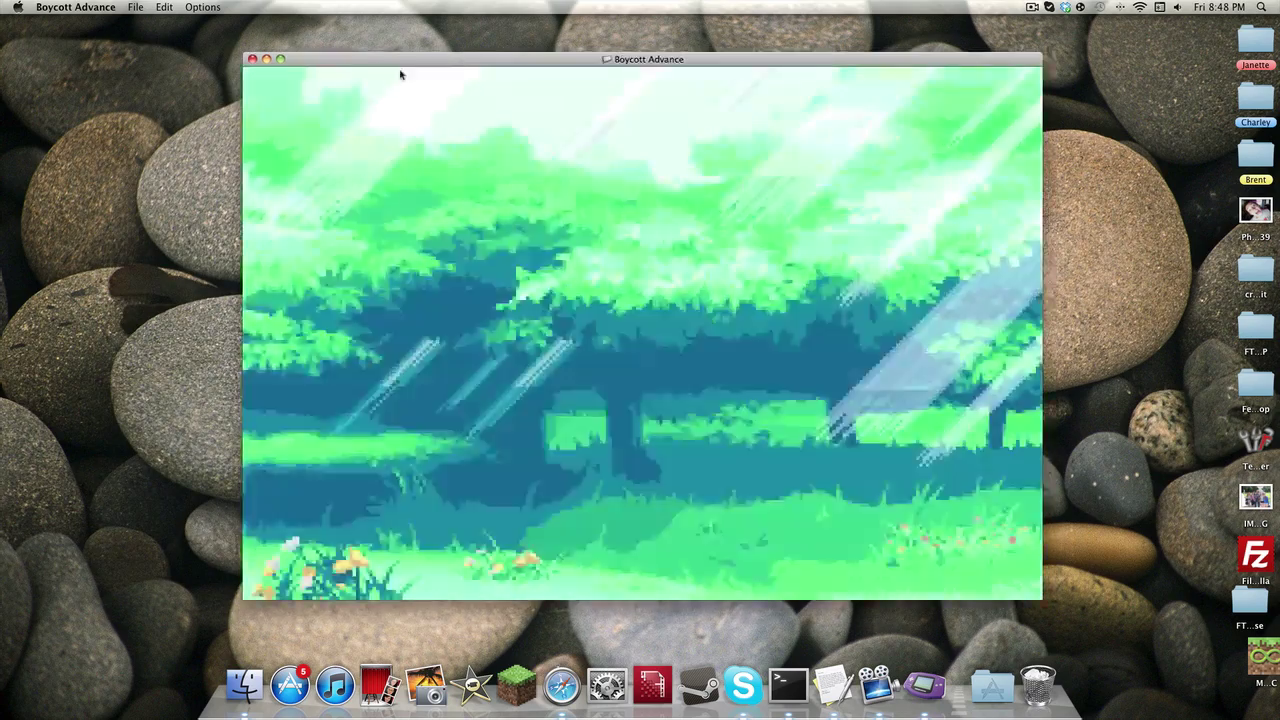
# - Cycle the game window through its available sizes, moving it toward the middle of the desktop, and leave it at a large size
pyautogui.click(280, 59)
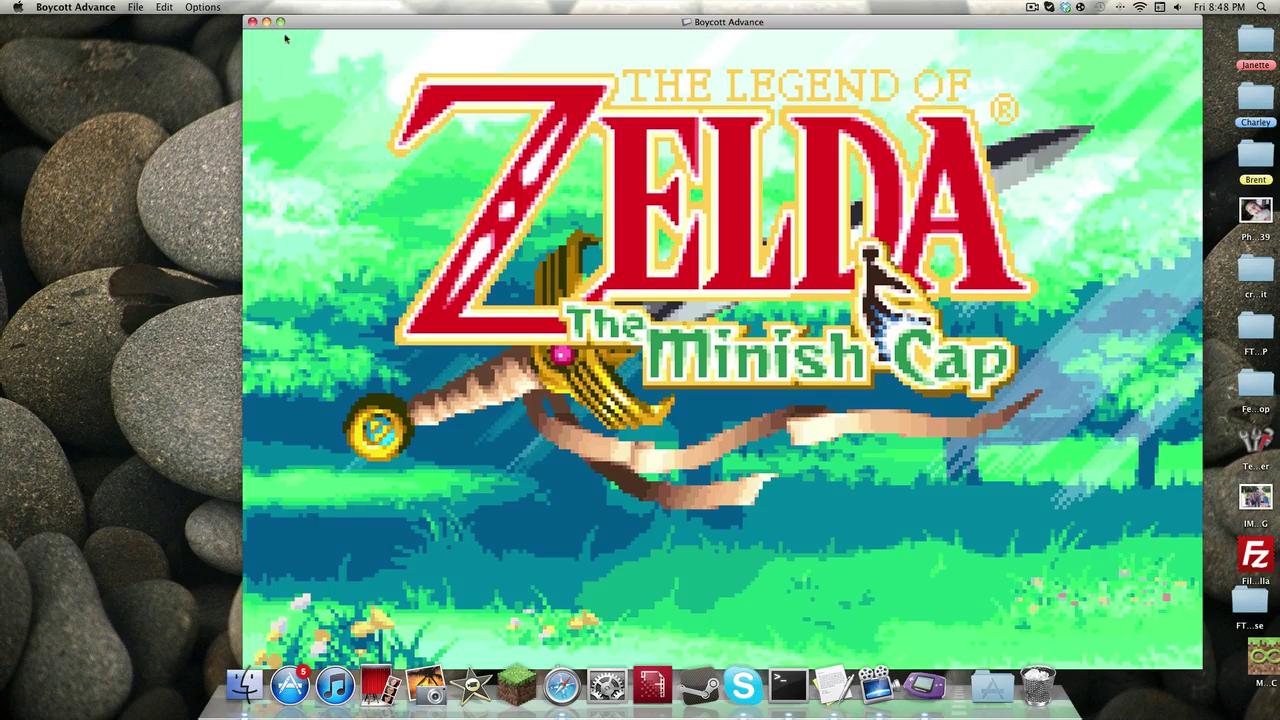
pyautogui.click(281, 21)
pyautogui.moveTo(315, 23); pyautogui.dragTo(507, 181)
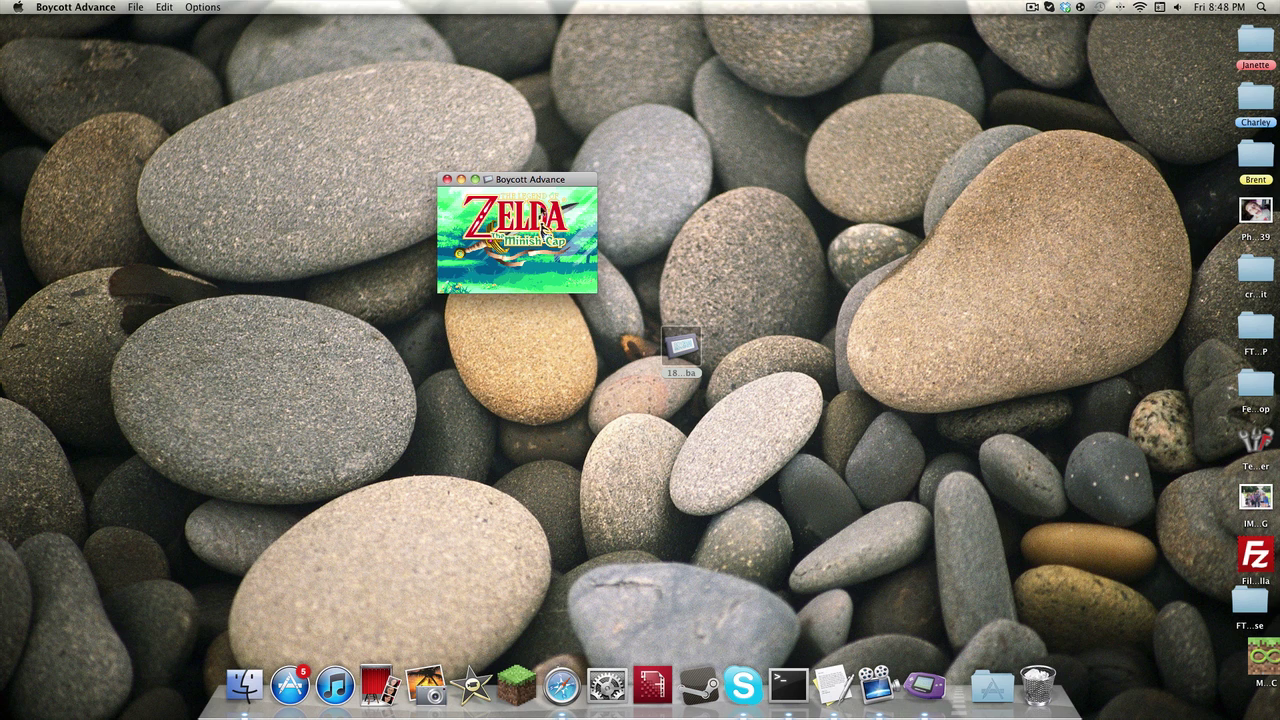
pyautogui.click(476, 180)
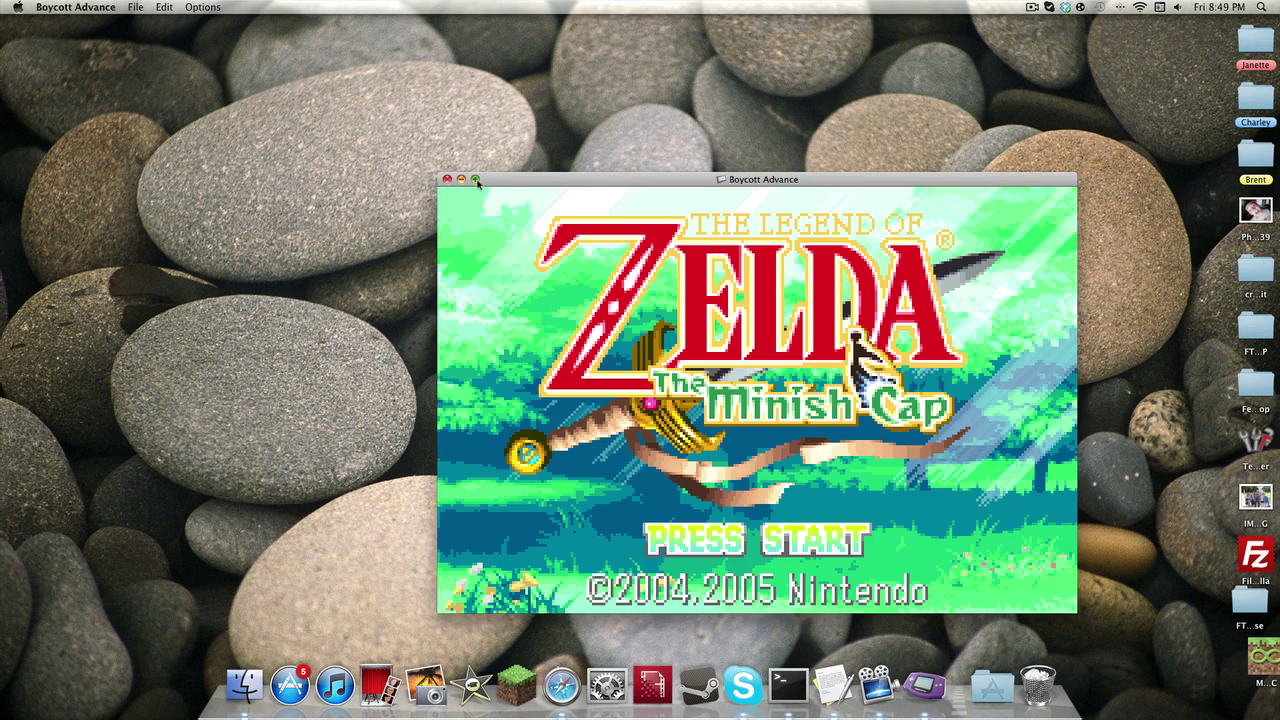
pyautogui.click(476, 180)
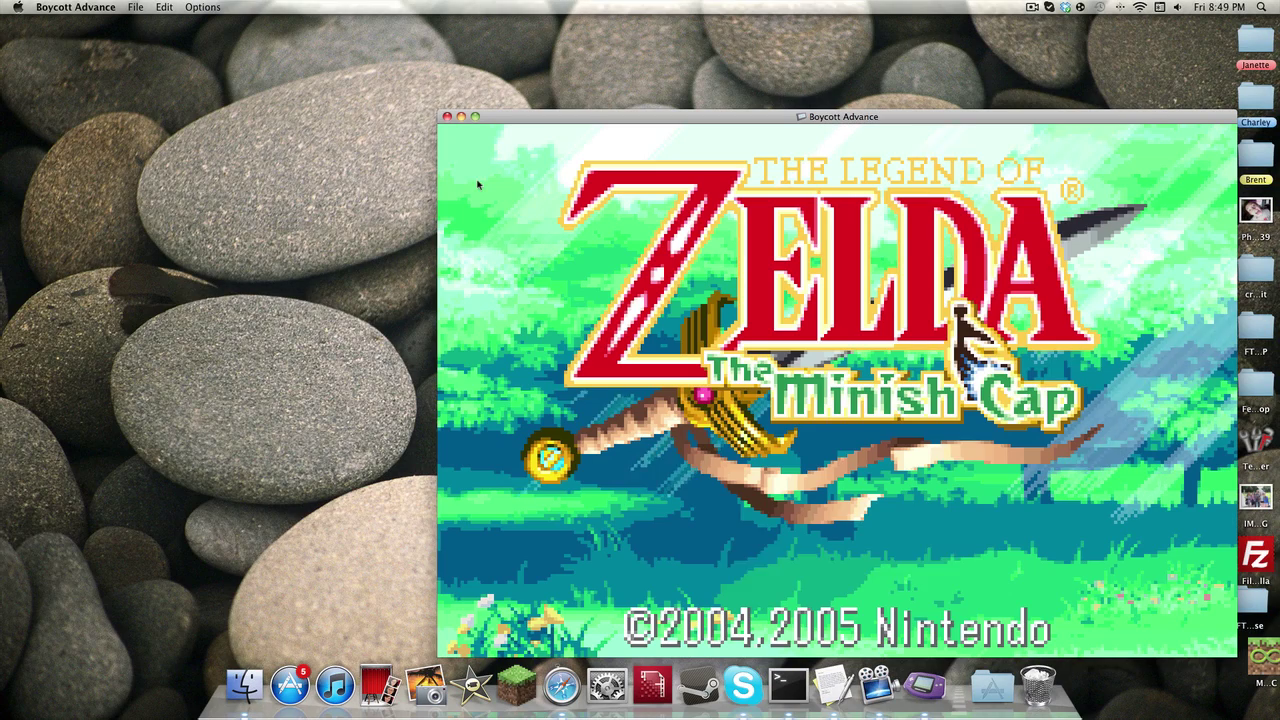
# - Close the running game window and open the keyboard layout configuration from the emulator's joystick preferences
pyautogui.click(38, 8)
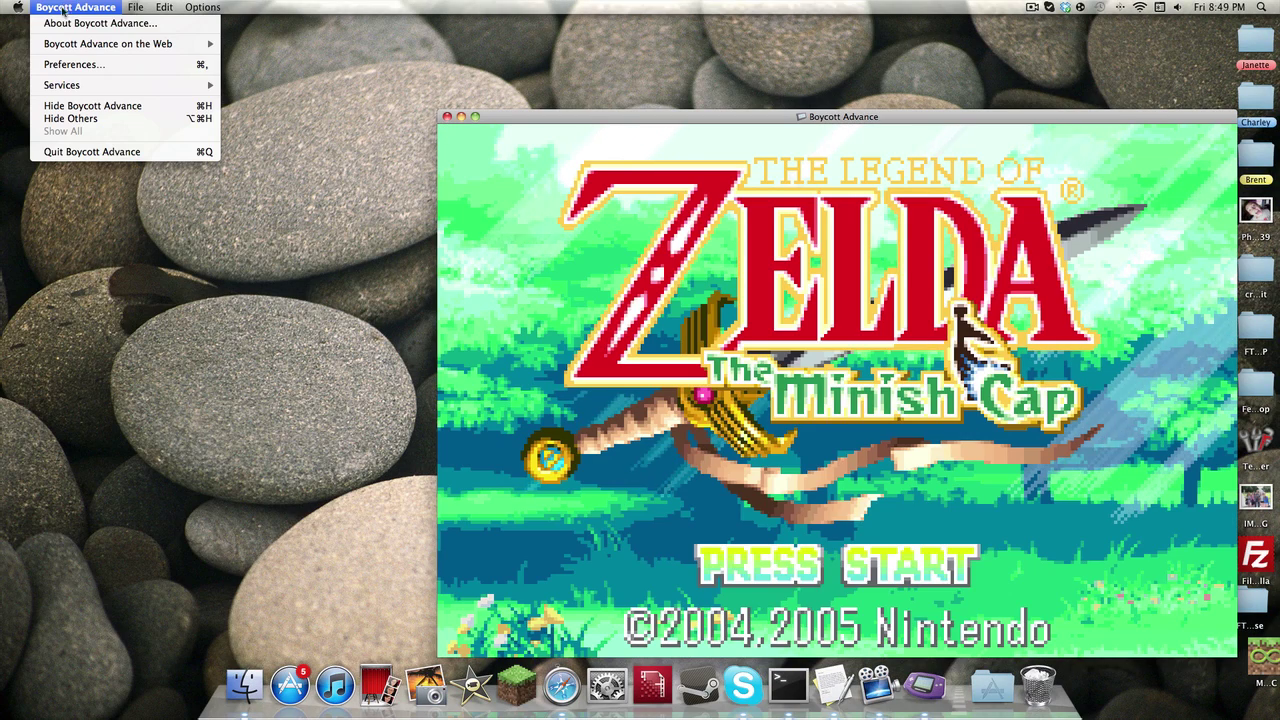
pyautogui.click(450, 116)
pyautogui.click(447, 116)
pyautogui.click(100, 10)
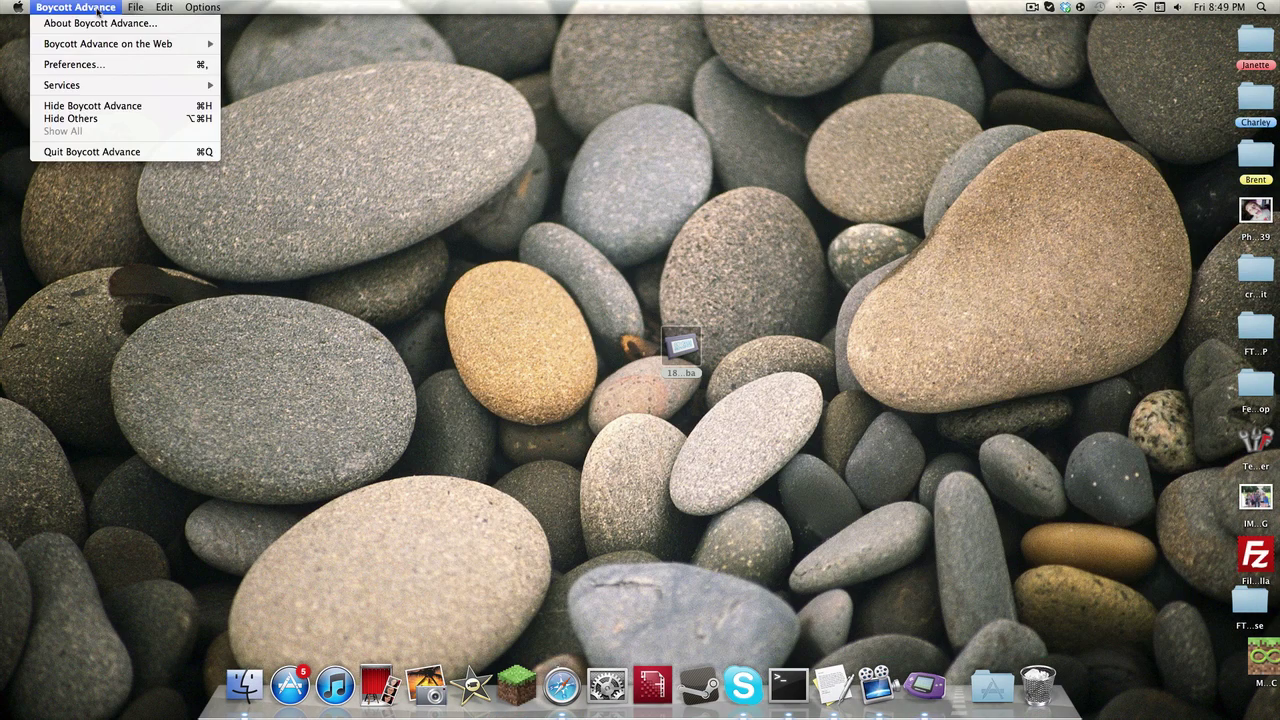
pyautogui.click(105, 64)
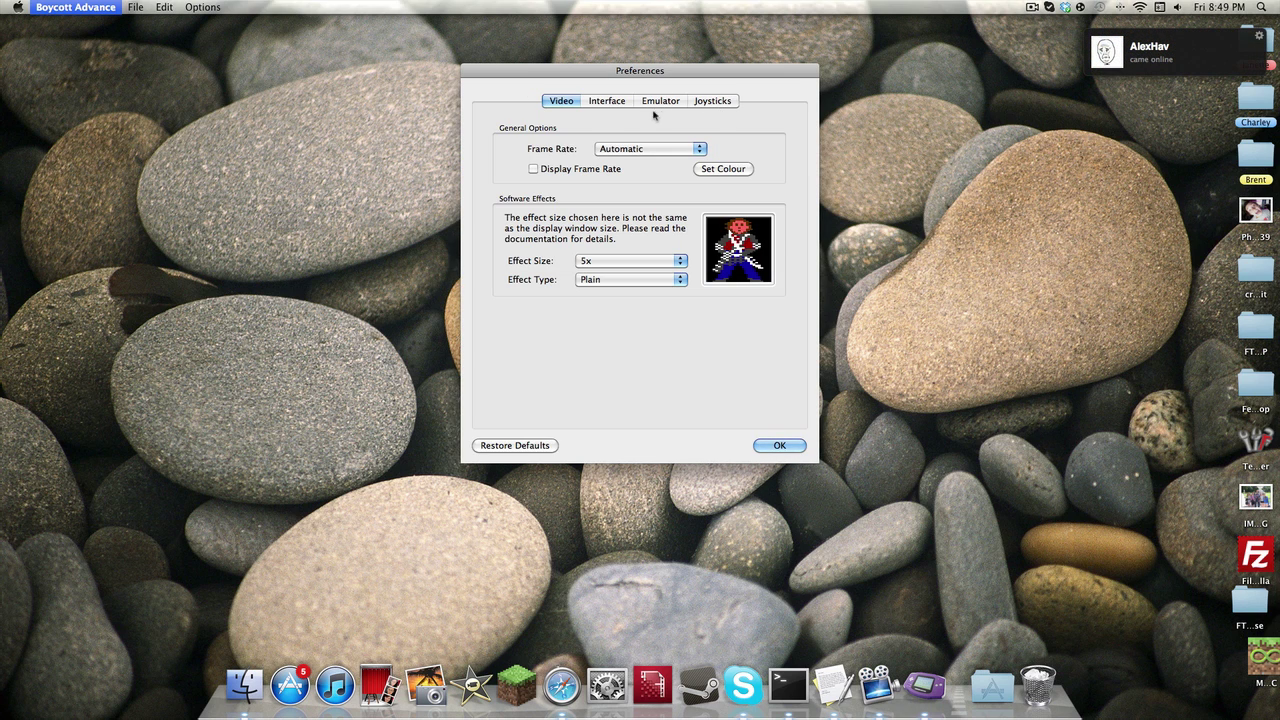
pyautogui.click(698, 104)
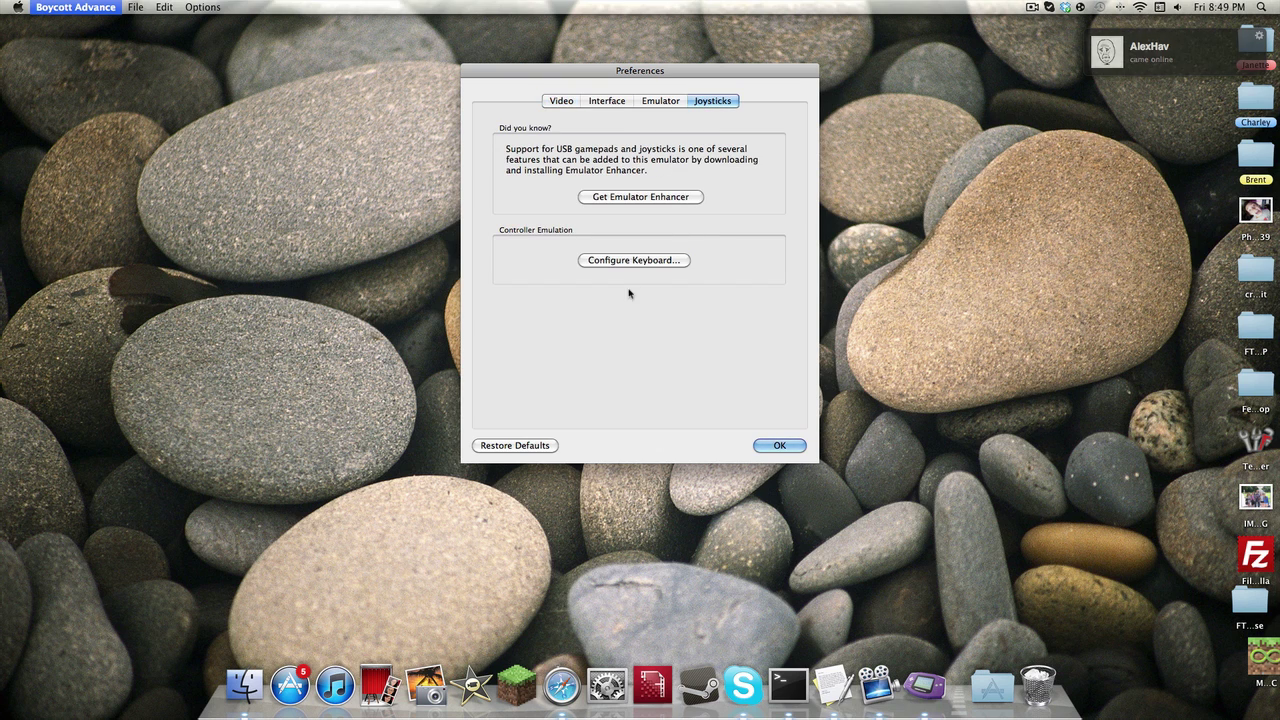
pyautogui.click(625, 261)
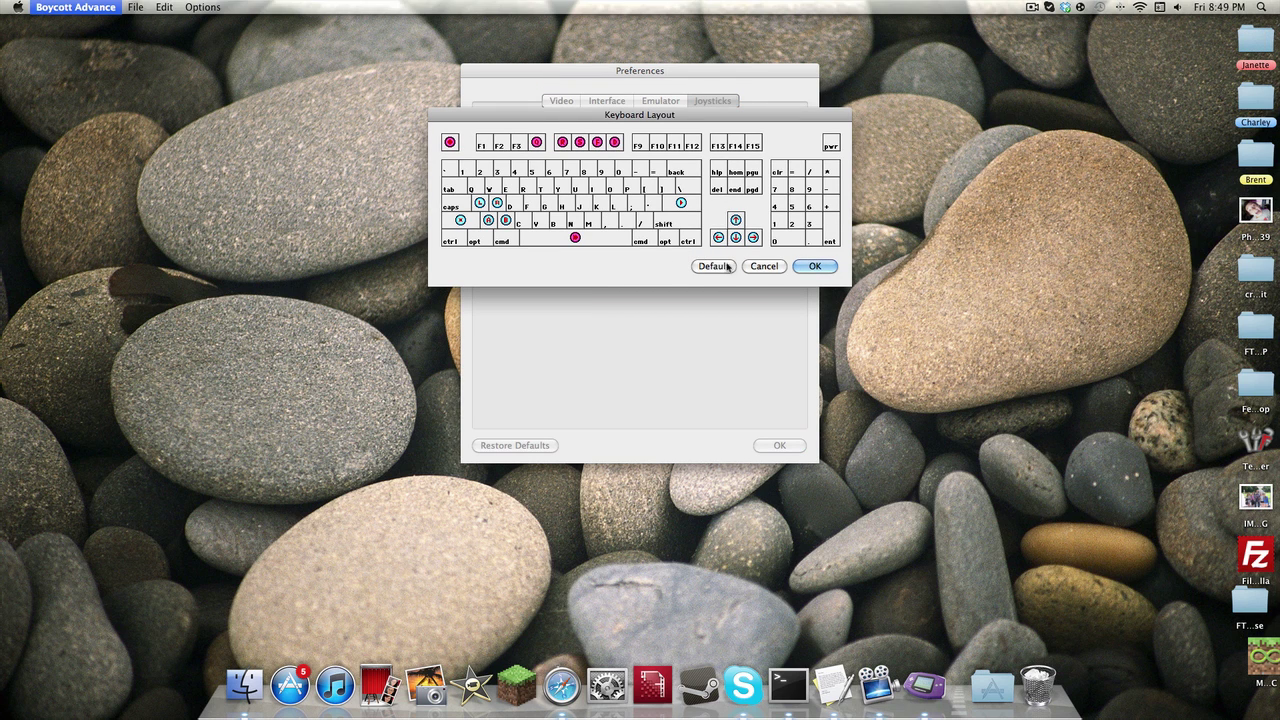
# - Reset the keyboard layout to its defaults, remap controls to the A, S, Z, X, Caps Lock and Space keys, and save the preferences
pyautogui.click(714, 266)
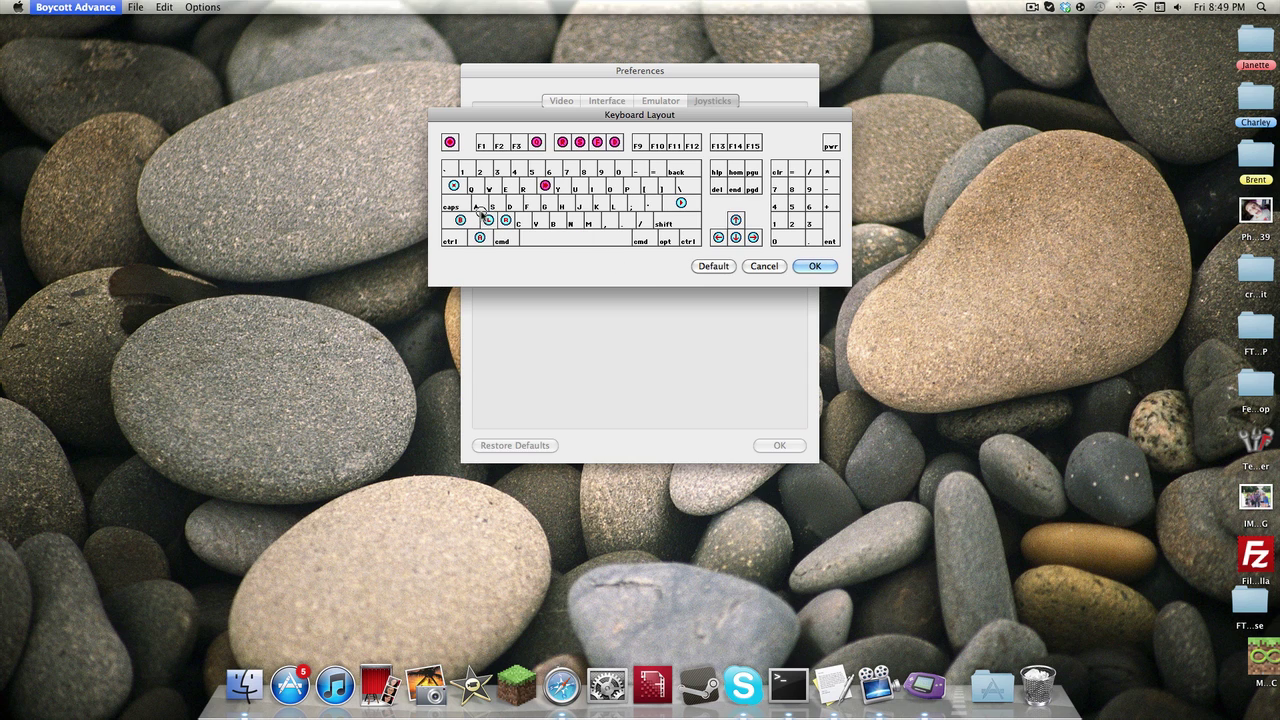
pyautogui.moveTo(480, 211); pyautogui.dragTo(506, 220)
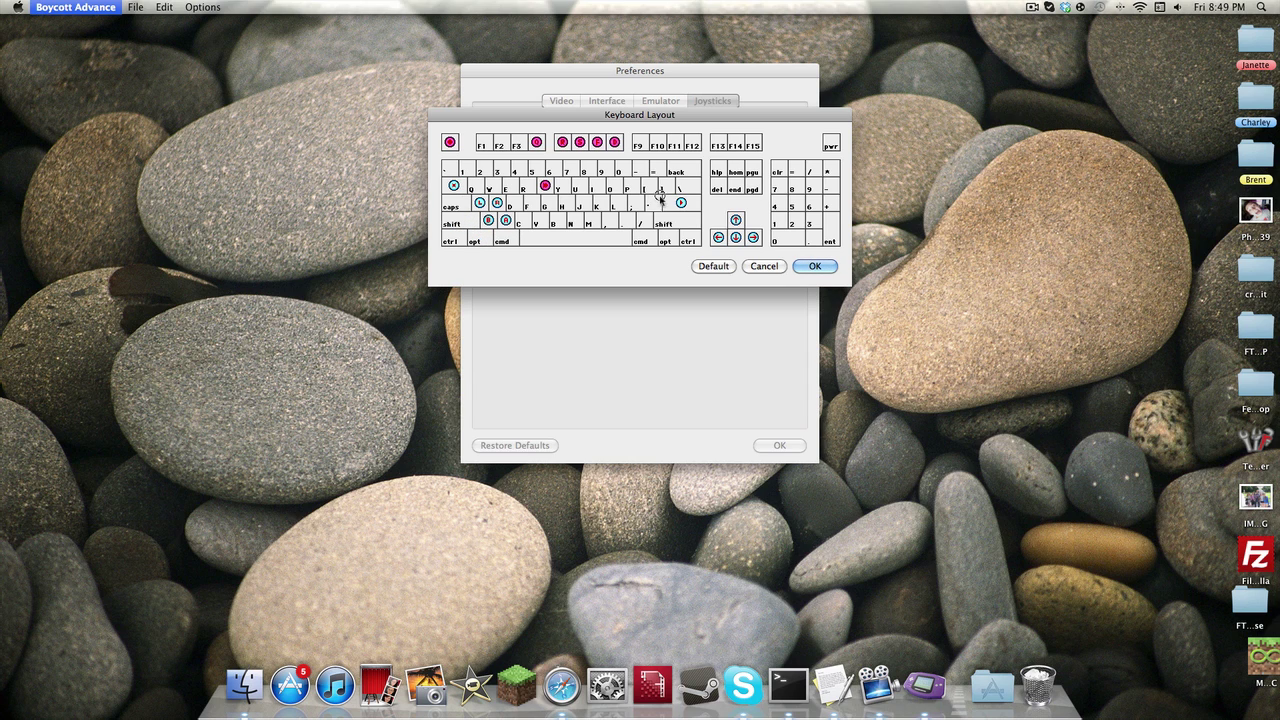
pyautogui.click(454, 228)
pyautogui.moveTo(460, 218); pyautogui.dragTo(455, 203)
pyautogui.moveTo(545, 187); pyautogui.dragTo(560, 245)
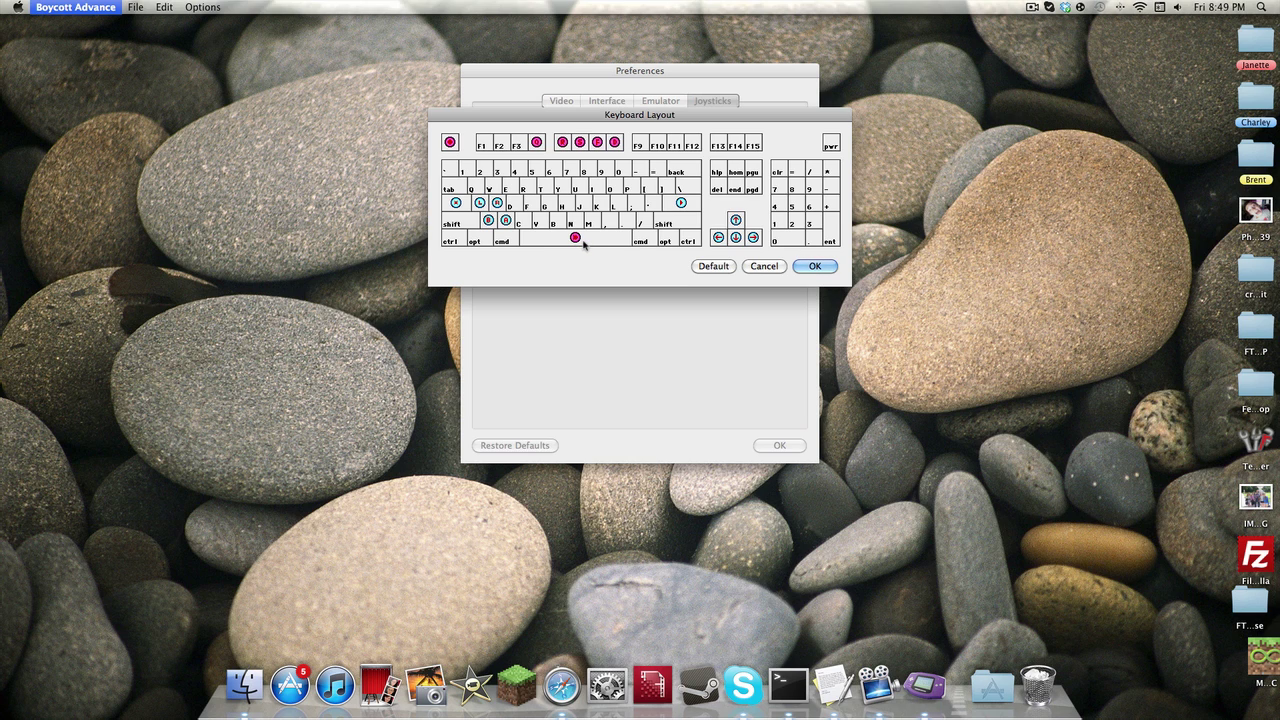
pyautogui.click(827, 269)
pyautogui.click(776, 444)
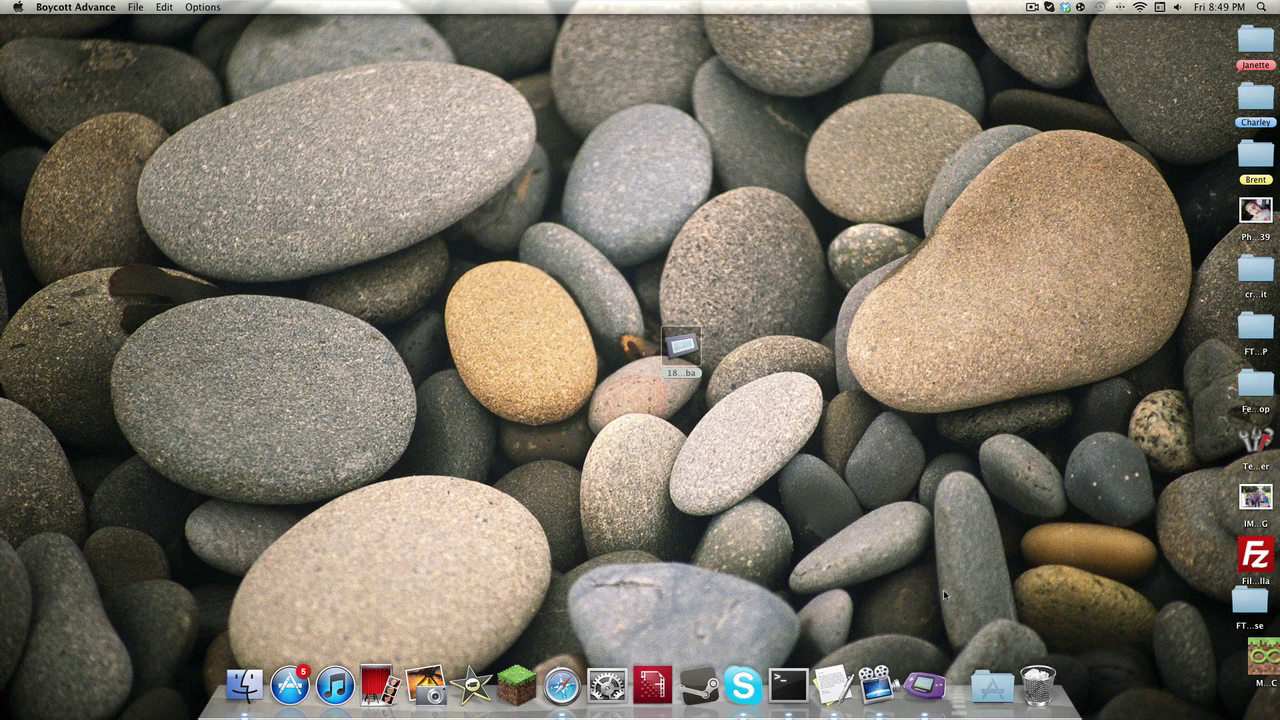
# - Reopen the Zelda ROM from the desktop, shift its window slightly upward, and go past the title screen into the first save slot
pyautogui.doubleClick(684, 348)
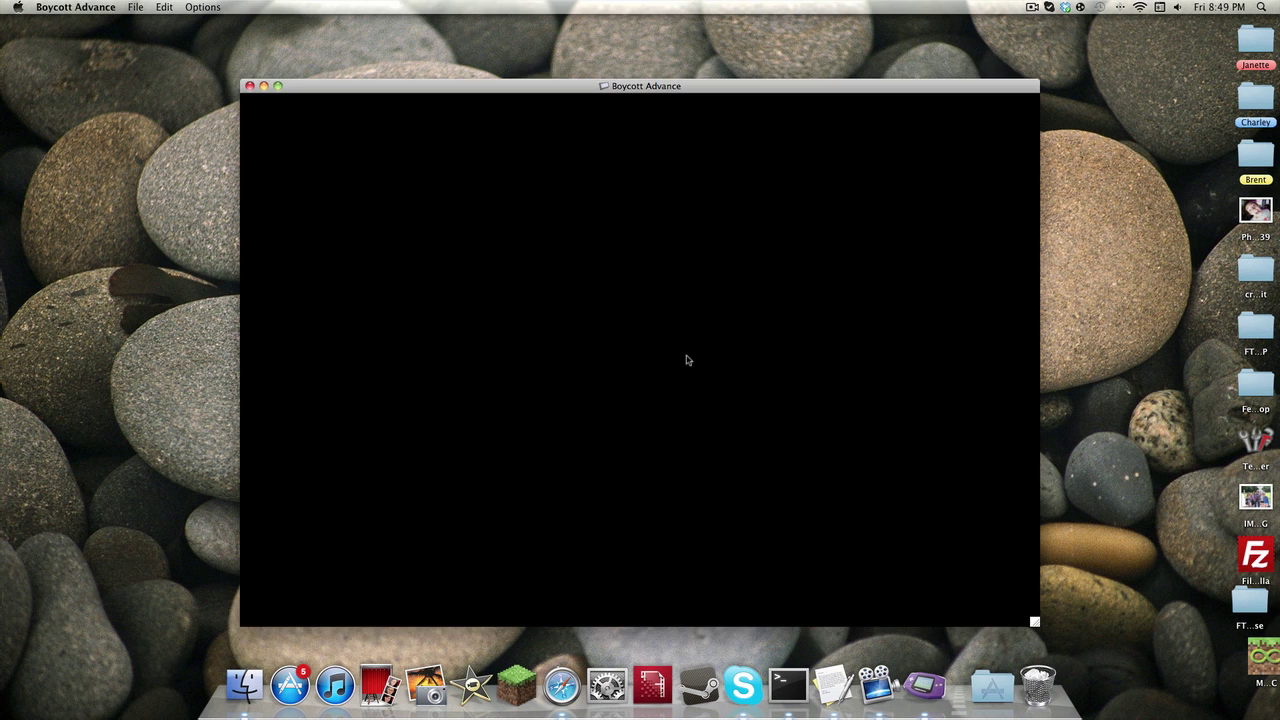
pyautogui.moveTo(303, 88); pyautogui.dragTo(297, 59)
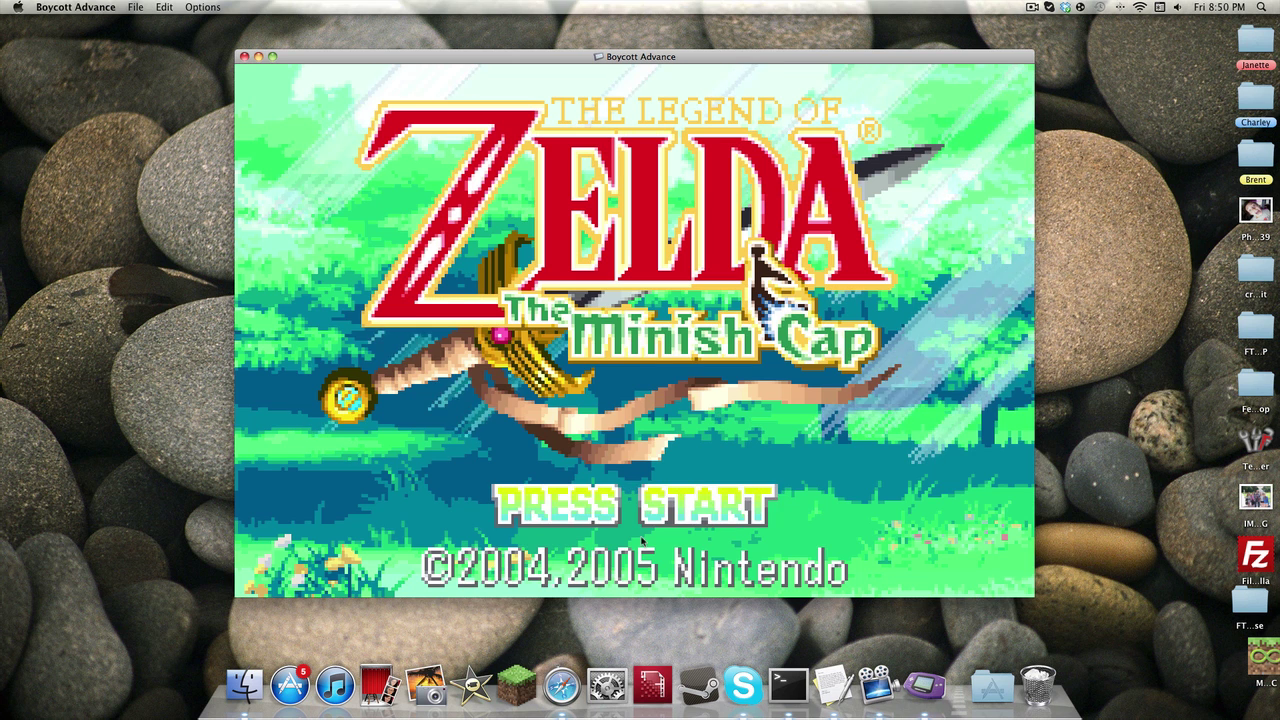
pyautogui.press('Return')
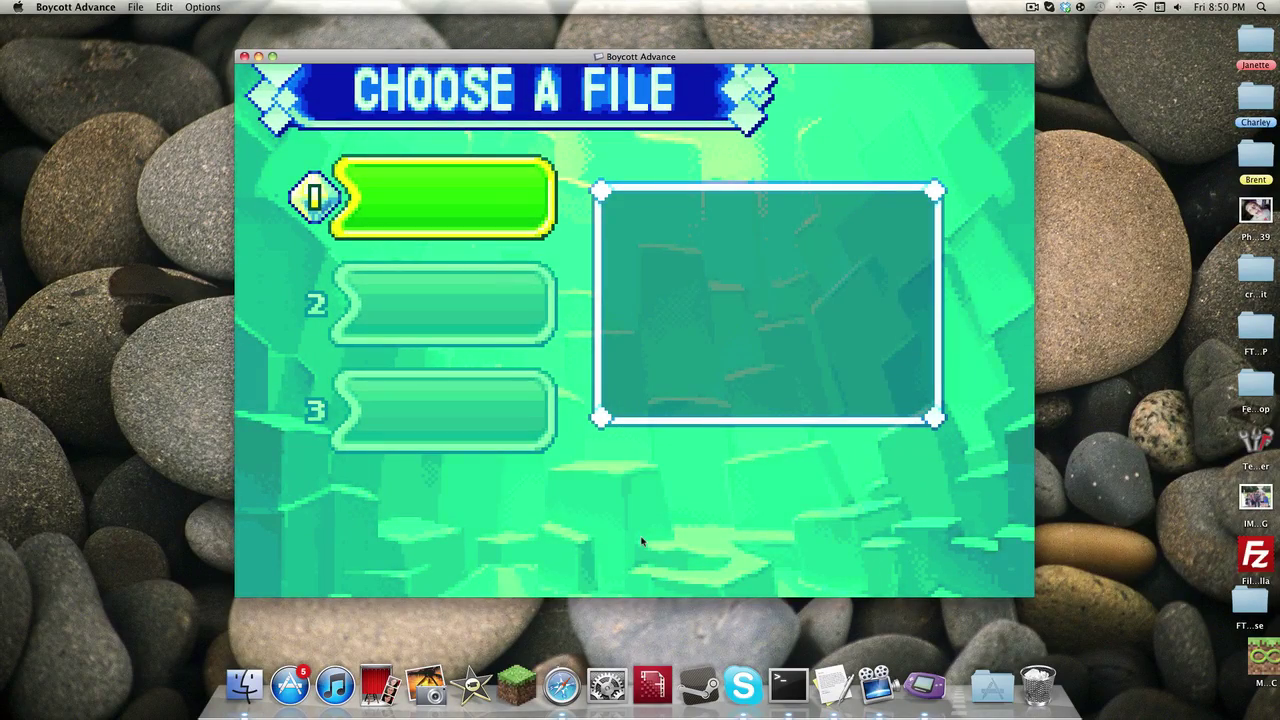
pyautogui.press('Return')
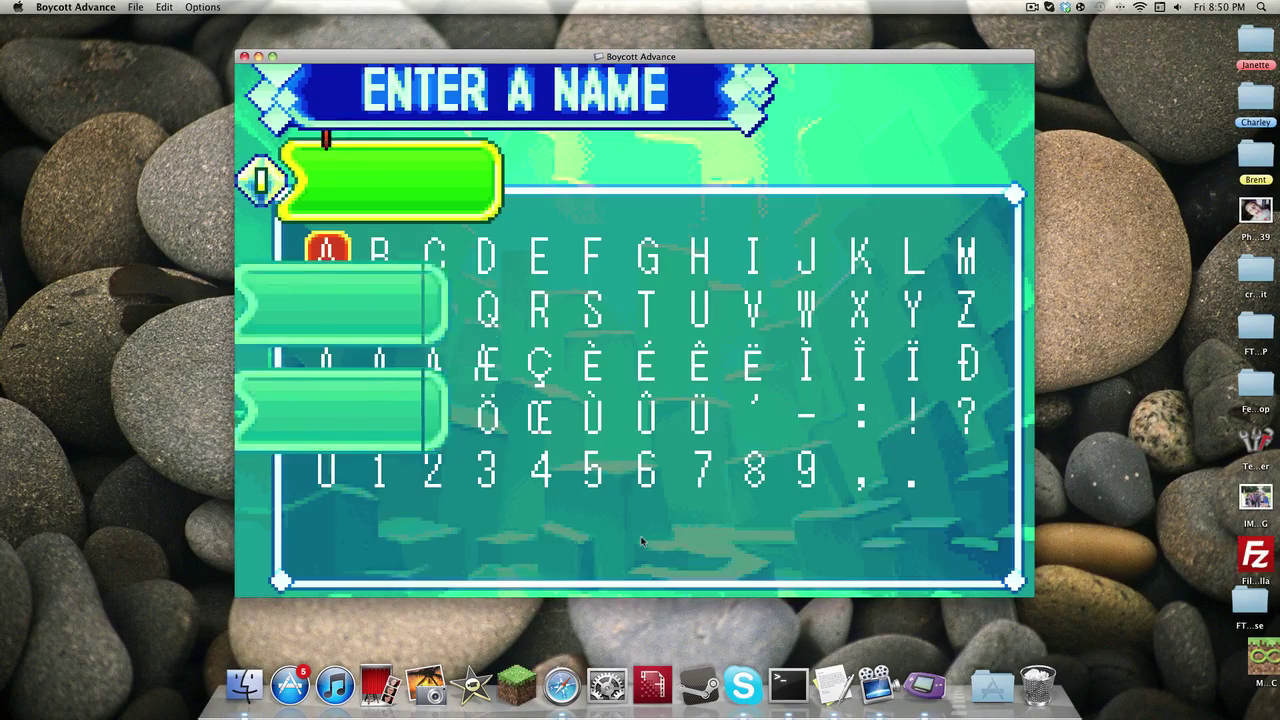
# - Enter AAAA as the name of the first save file
pyautogui.press('Return')
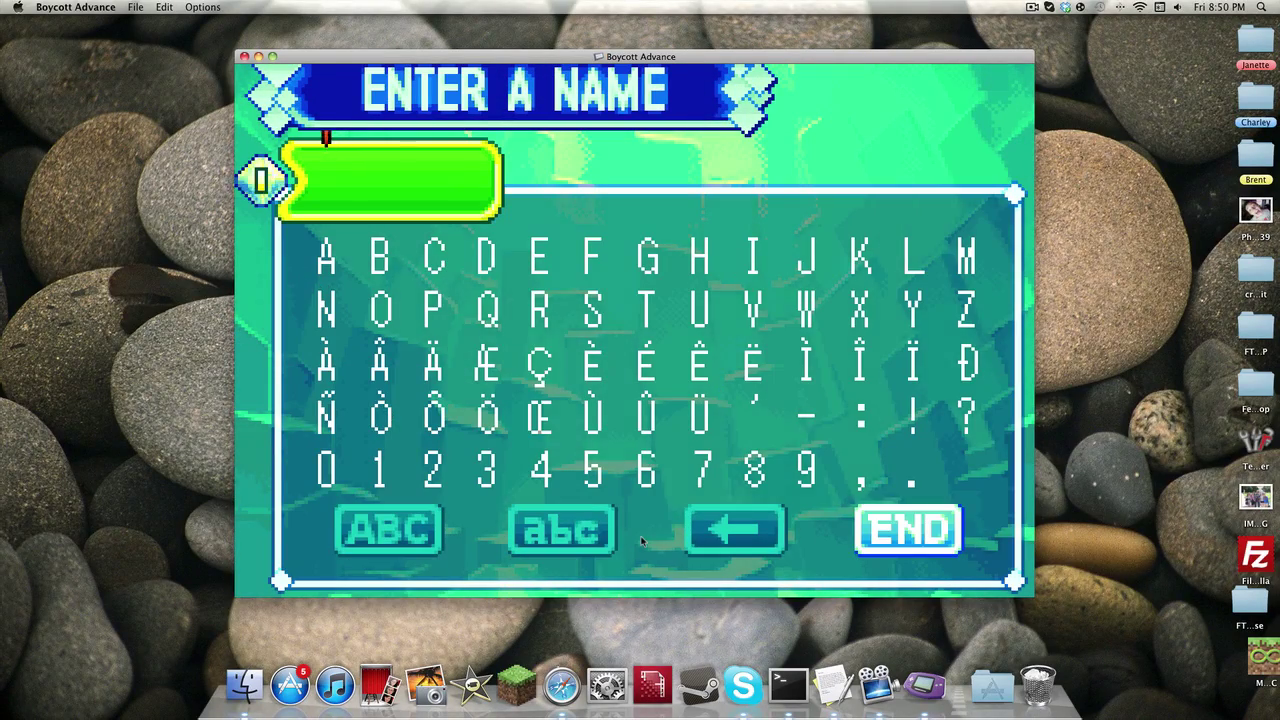
pyautogui.press('Return')
pyautogui.press('Return')
pyautogui.press('Return')
pyautogui.press('Return')
pyautogui.press('Return')
pyautogui.press('Return')
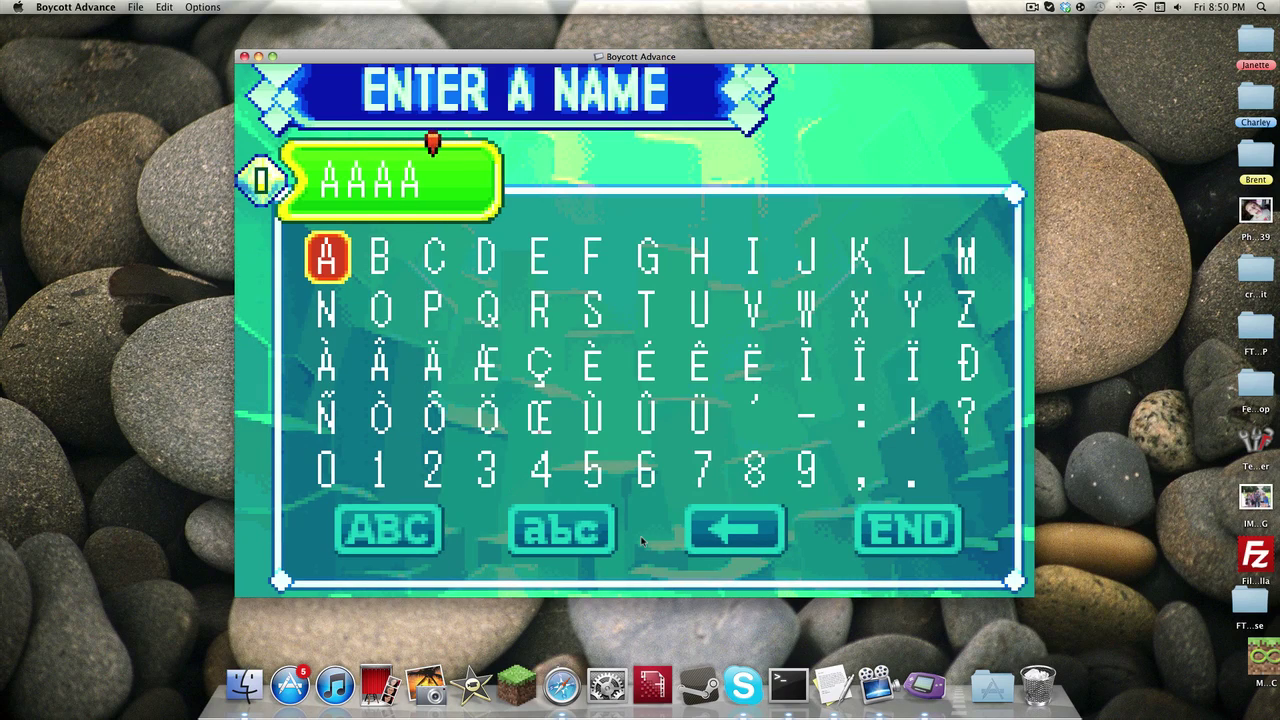
pyautogui.press('BackSpace')
pyautogui.press('Return')
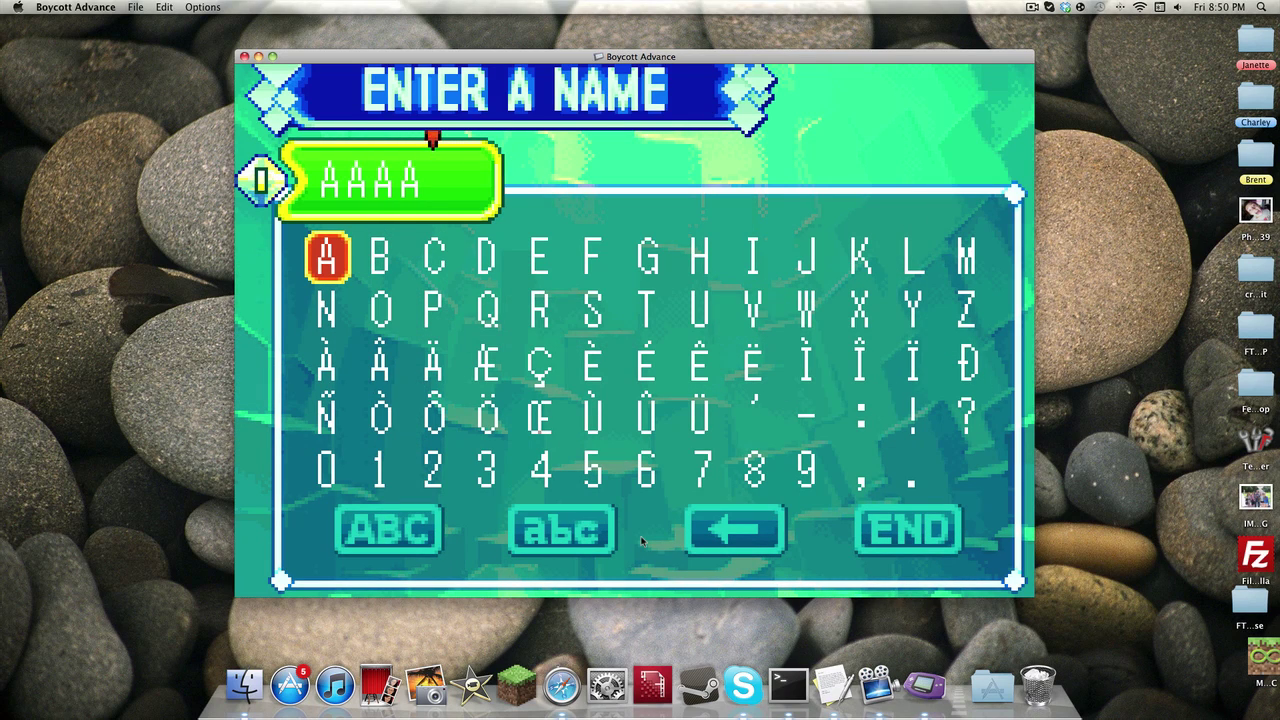
# - Finish the name entry with END to create the save file
pyautogui.press('Up')
pyautogui.press('Down')
pyautogui.press('Down')
pyautogui.press('Down')
pyautogui.press('Down')
pyautogui.press('Down')
pyautogui.press('Down')
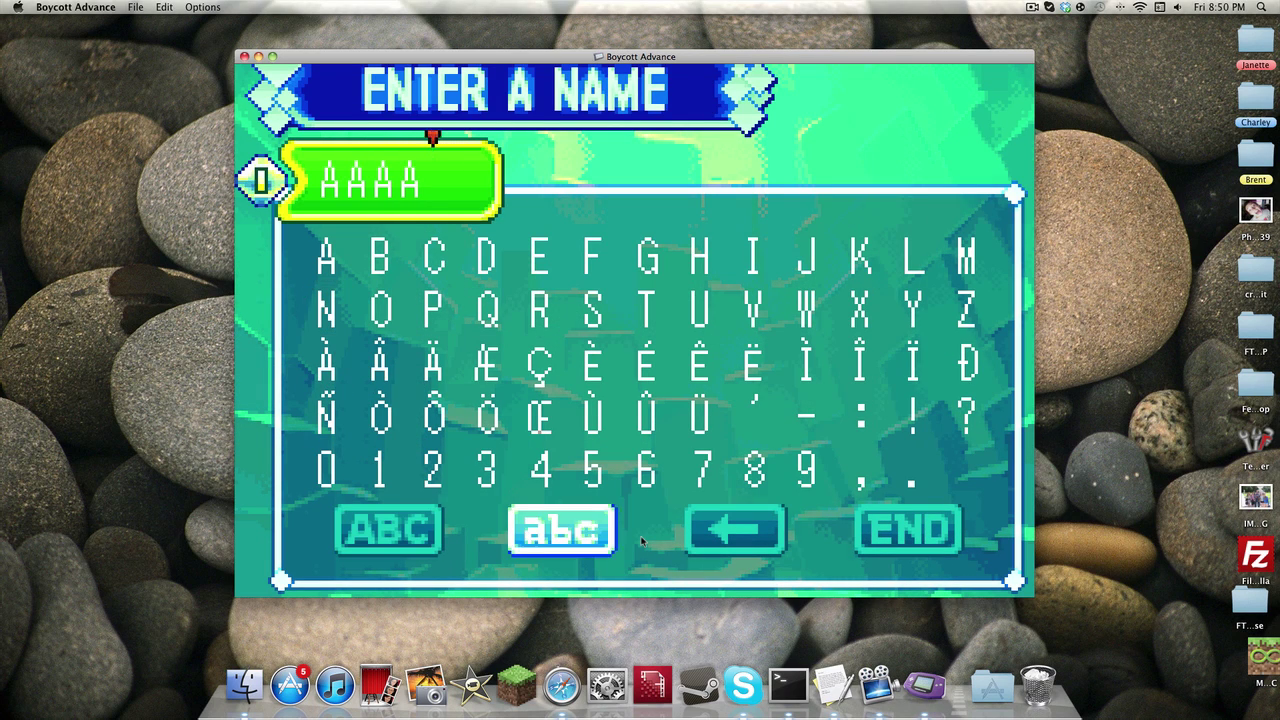
pyautogui.press('Right')
pyautogui.press('Right')
pyautogui.press('Return')
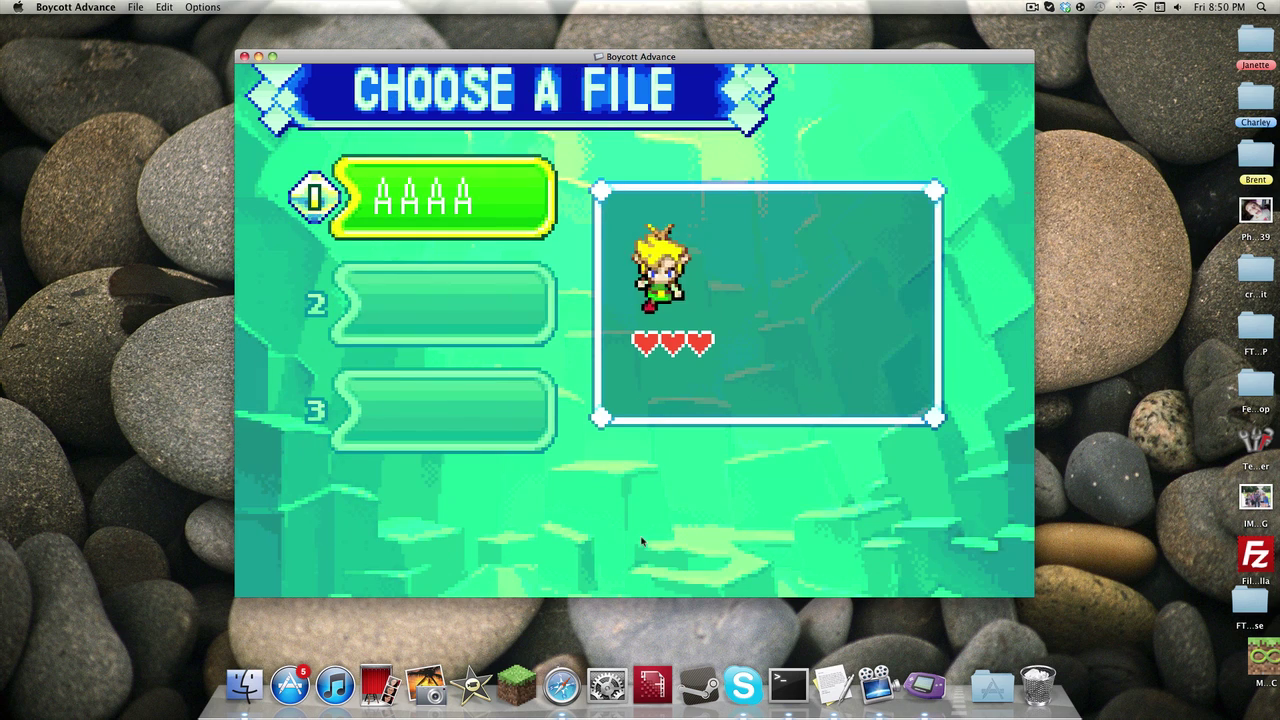
# - Start the game from the AAAA save file, let the opening play, and close the game window
pyautogui.press('Return')
pyautogui.press('Return')
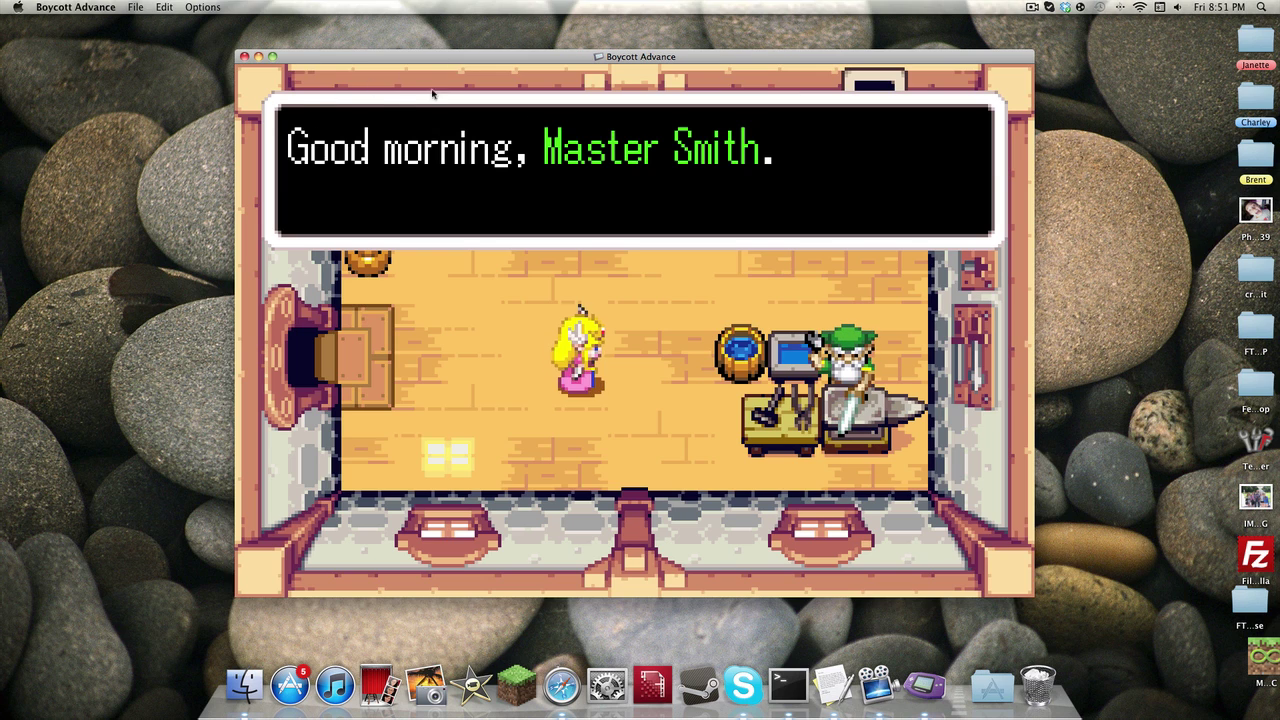
pyautogui.click(245, 58)
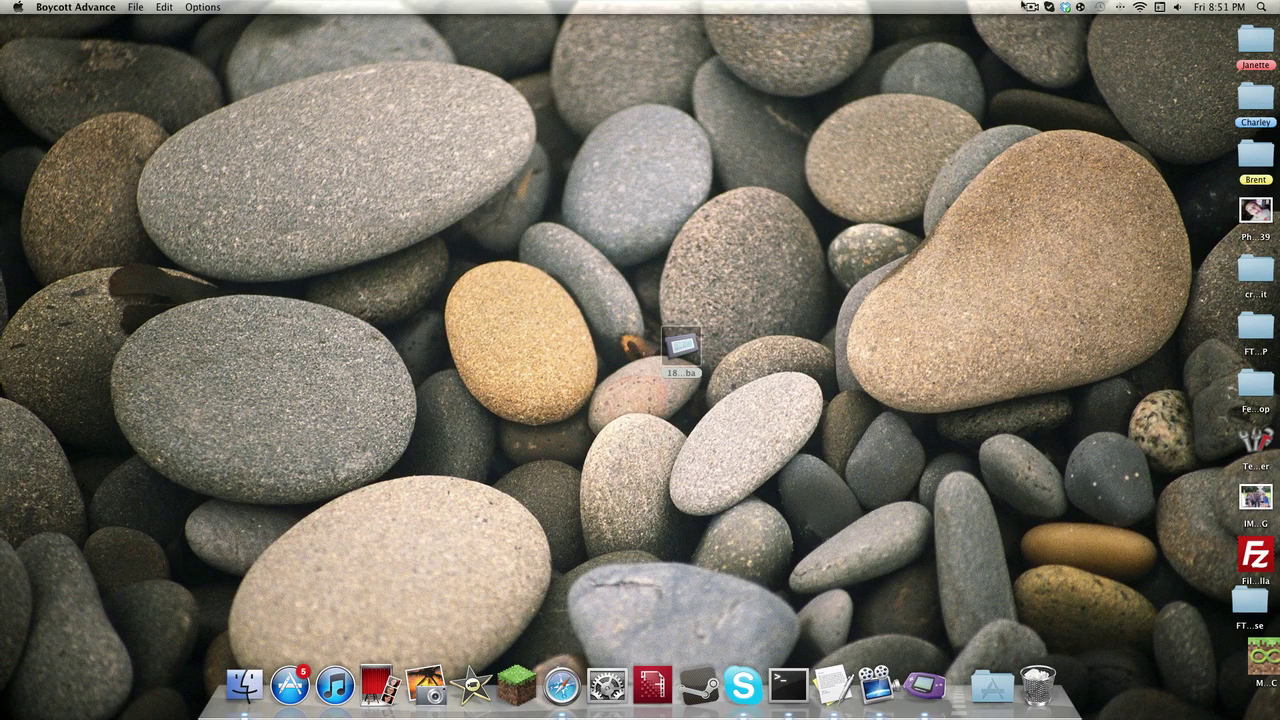